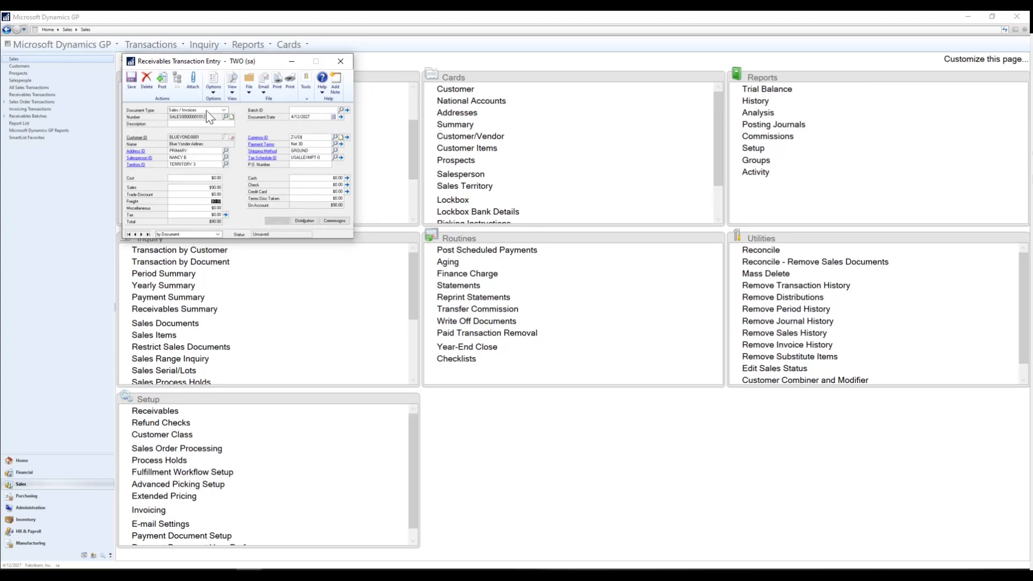
- Post the receivables sales invoice and set the new transaction's document type to Credit Memo
{"action": "left_click", "coordinate": [166, 79]}
{"action": "left_click", "coordinate": [221, 108]}
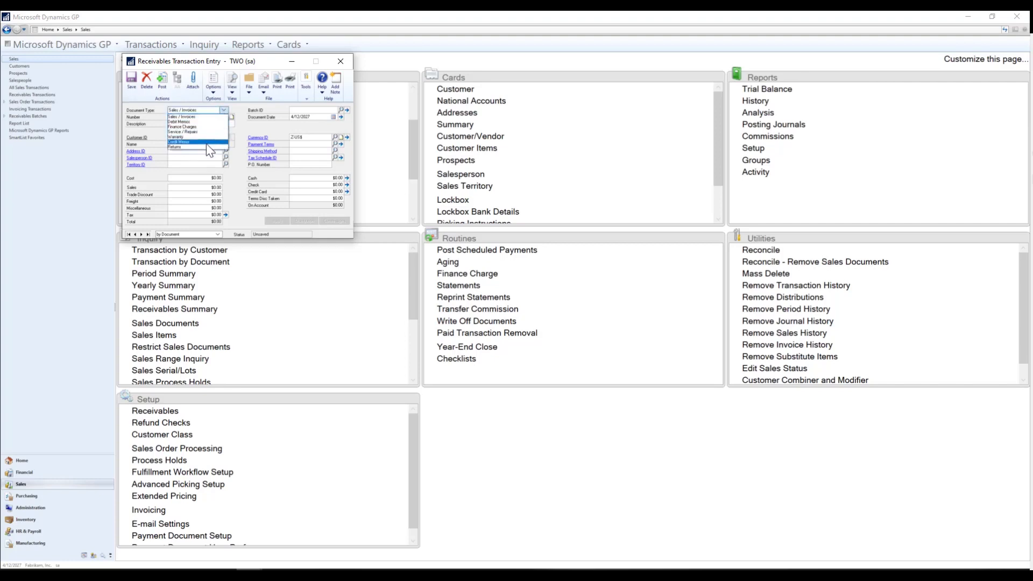
{"action": "left_click", "coordinate": [206, 142]}
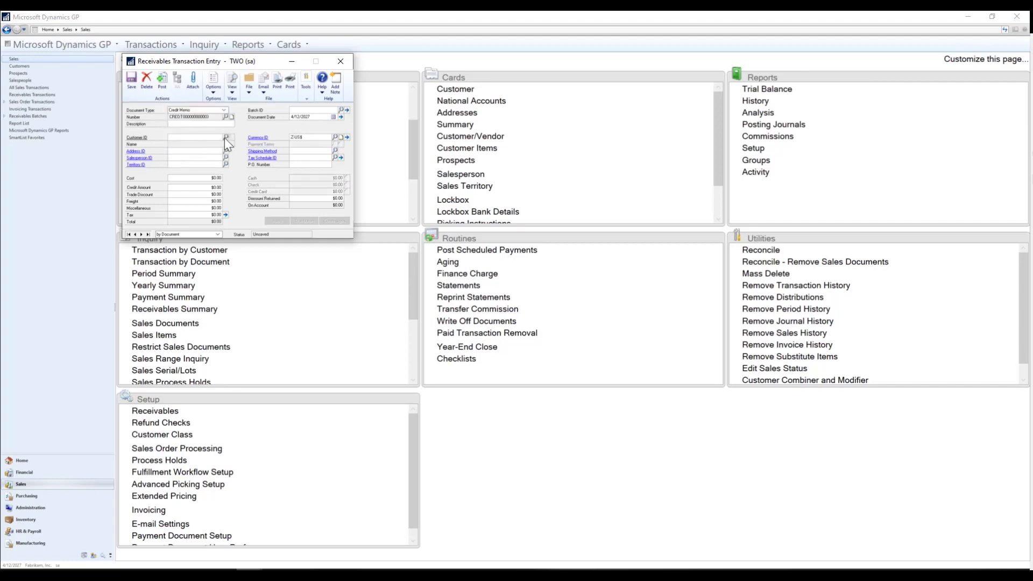
- Select Blue Yonder Airlines as the credit memo's customer and enter a credit amount of $90.00
{"action": "left_click", "coordinate": [225, 138]}
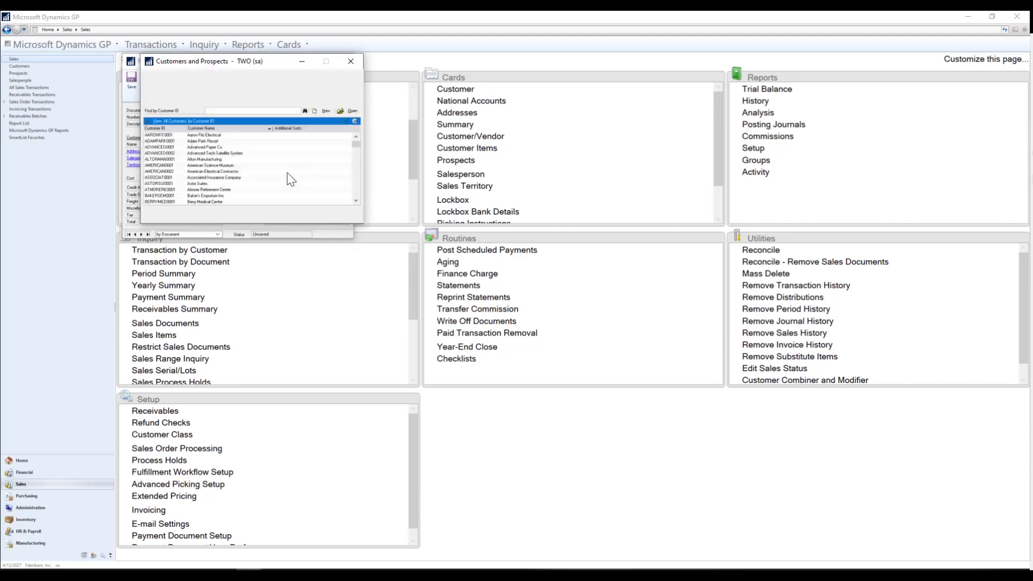
{"action": "left_click", "coordinate": [355, 201]}
{"action": "left_click", "coordinate": [355, 201]}
{"action": "left_click", "coordinate": [355, 201]}
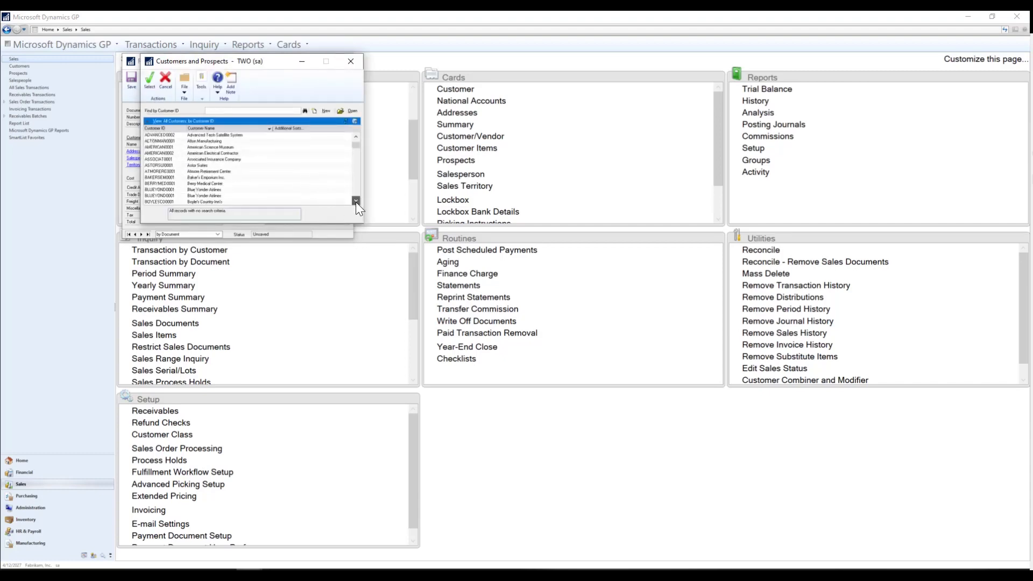
{"action": "double_click", "coordinate": [258, 189]}
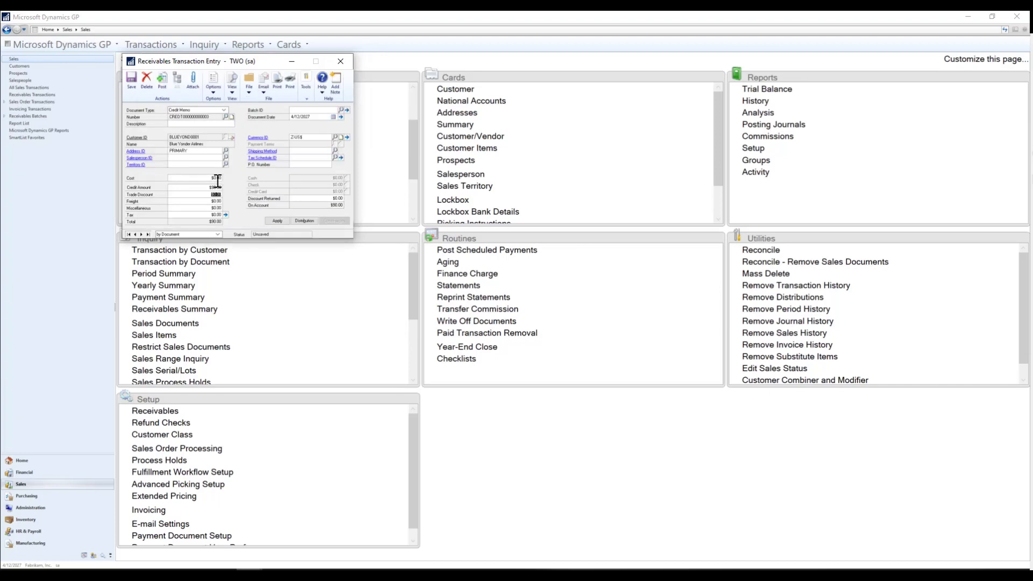
{"action": "left_click", "coordinate": [208, 124]}
- Apply the credit memo to the customer's open $90.00 sales invoice and accept the application
{"action": "left_click", "coordinate": [277, 221]}
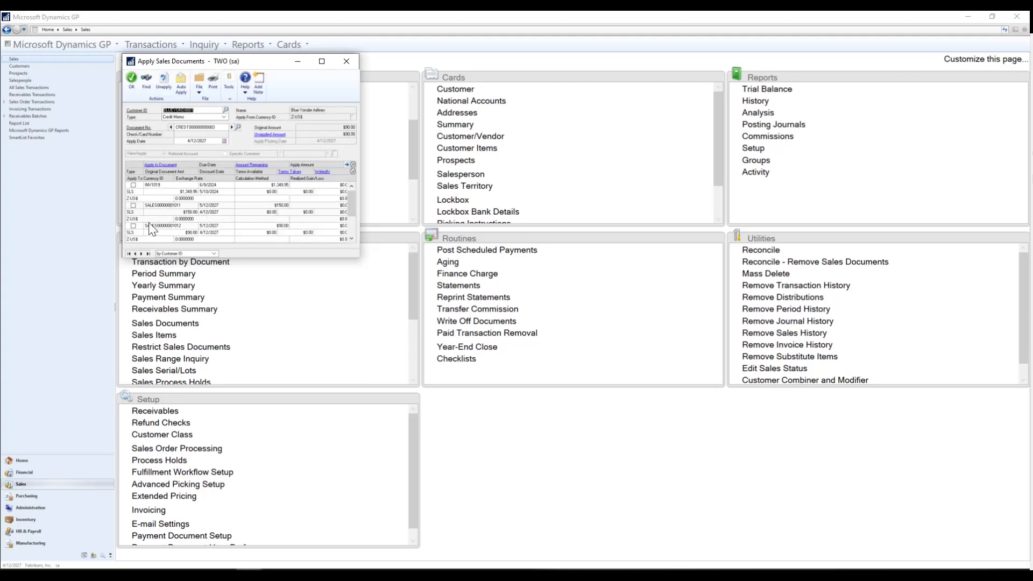
{"action": "left_click", "coordinate": [133, 227]}
{"action": "left_click", "coordinate": [133, 226]}
{"action": "left_click", "coordinate": [128, 72]}
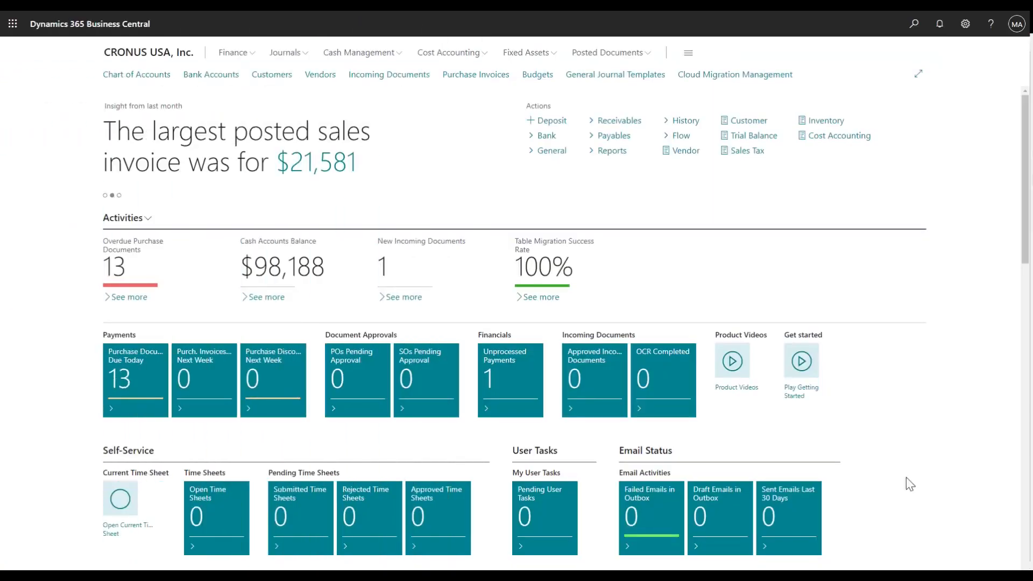
- Switch to Business Central and open the SERV-INV batch from the cash management sales journals
{"action": "left_click", "coordinate": [349, 54]}
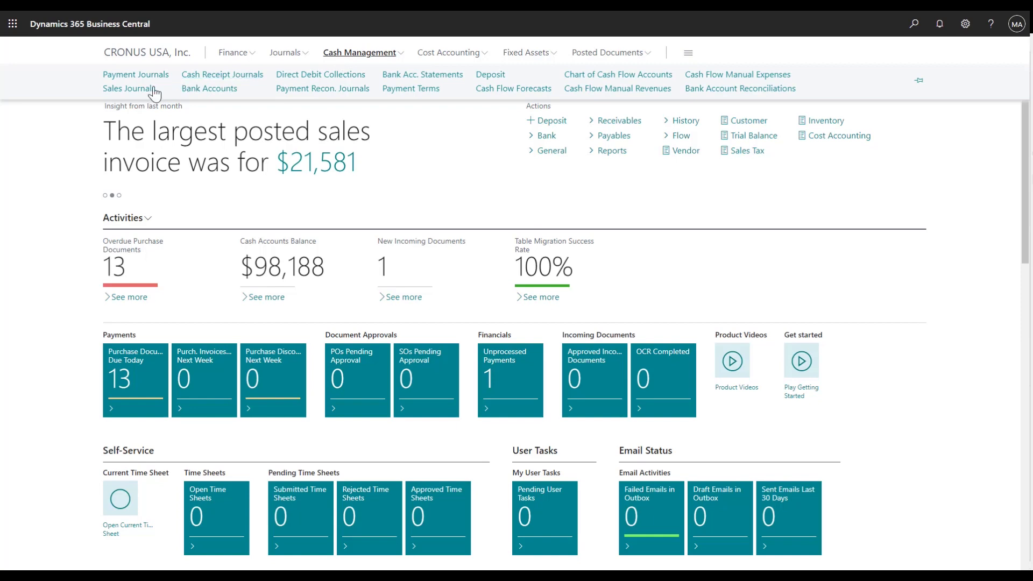
{"action": "left_click", "coordinate": [129, 89]}
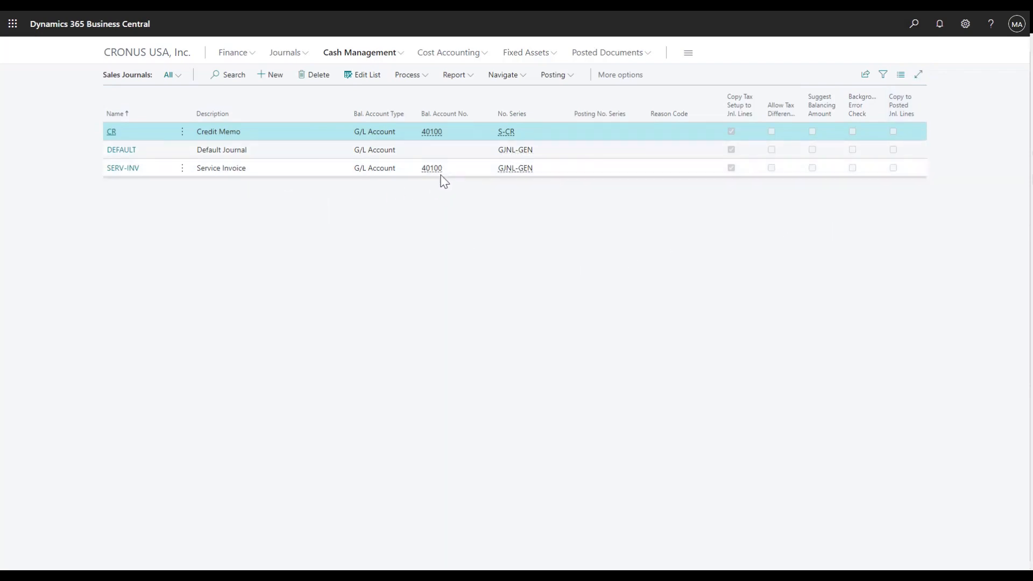
{"action": "left_click", "coordinate": [126, 171]}
{"action": "left_click", "coordinate": [126, 170]}
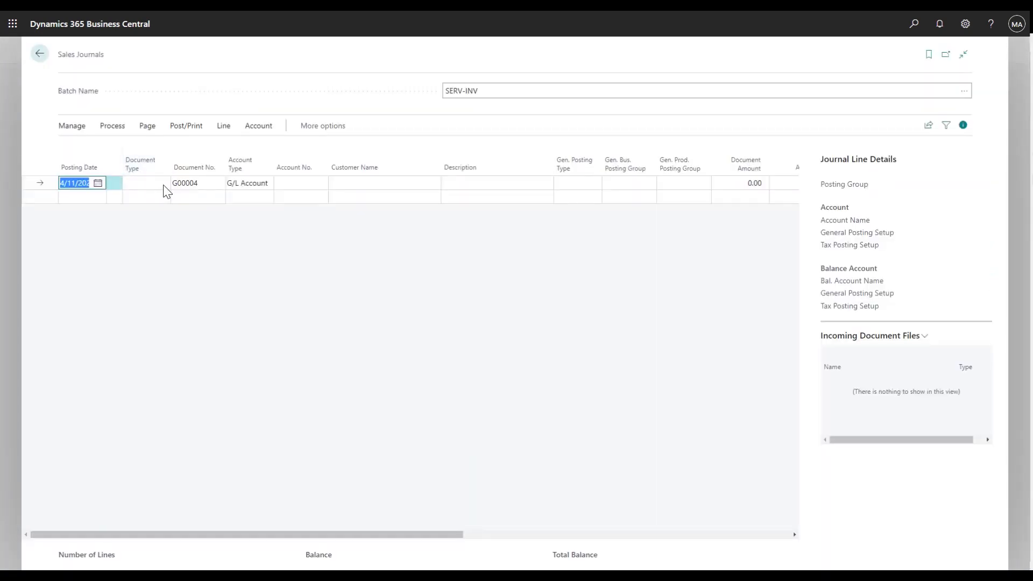
- Set the journal line's document type to Invoice and account type to Customer, with School of Fine Art as the account
{"action": "left_click", "coordinate": [163, 185]}
{"action": "left_click", "coordinate": [144, 215]}
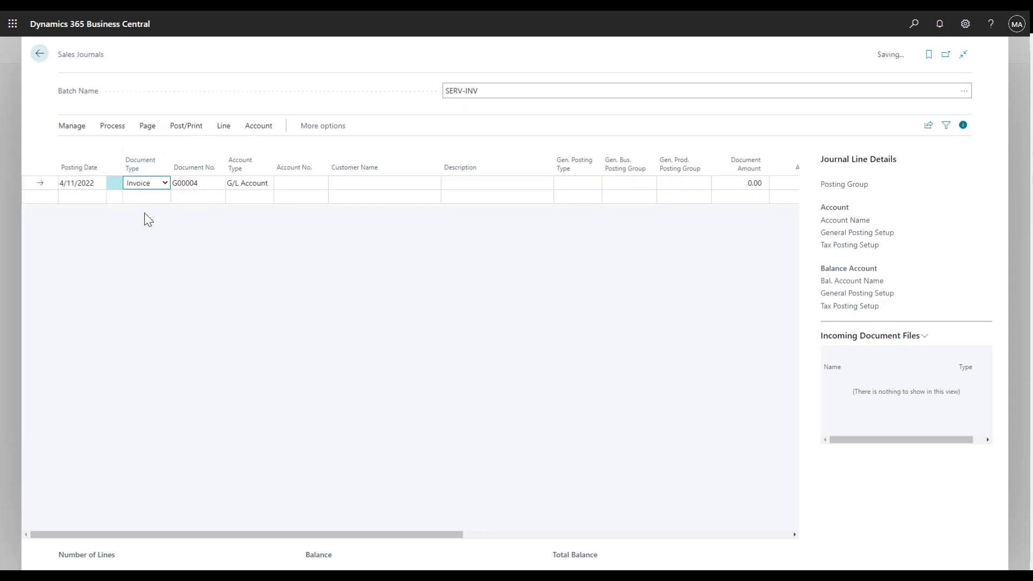
{"action": "left_click", "coordinate": [263, 183]}
{"action": "left_click", "coordinate": [244, 206]}
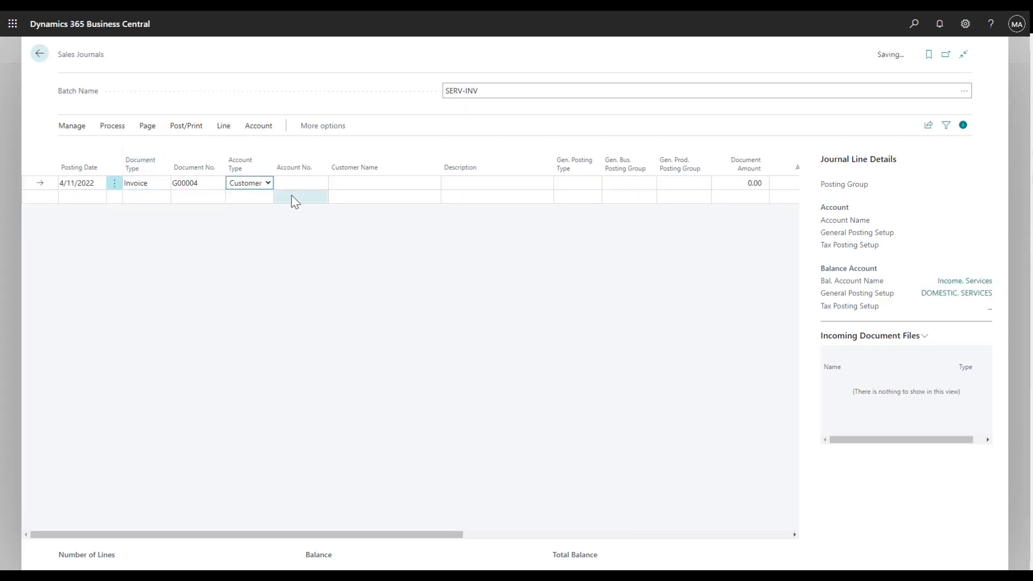
{"action": "left_click", "coordinate": [321, 183]}
{"action": "left_click", "coordinate": [321, 183]}
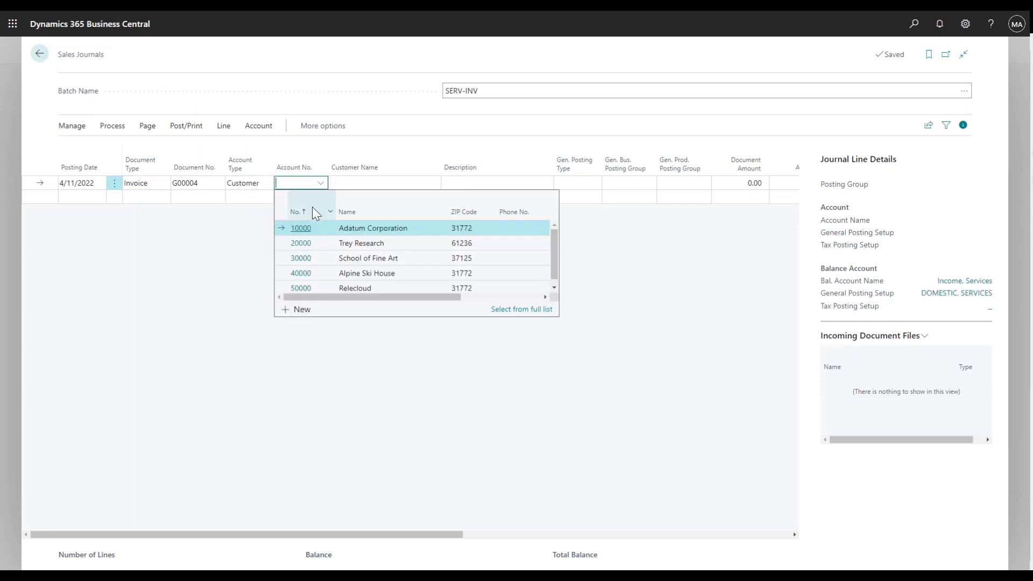
{"action": "left_click", "coordinate": [296, 259]}
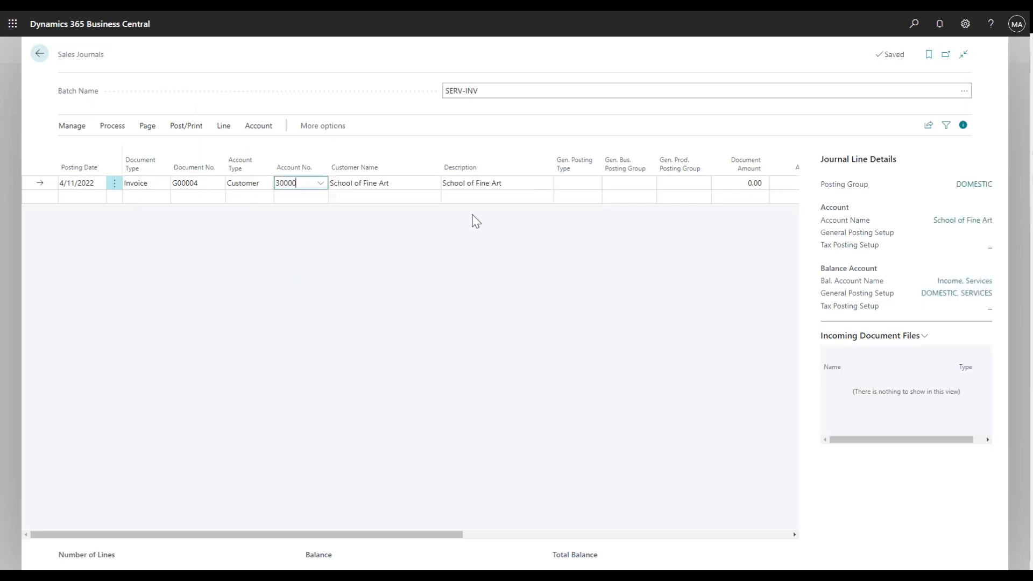
- Describe the invoice line as Computer Repair and set its document amount to 90
{"action": "key", "text": "Tab"}
{"action": "key", "text": "Tab"}
{"action": "left_click", "coordinate": [513, 184]}
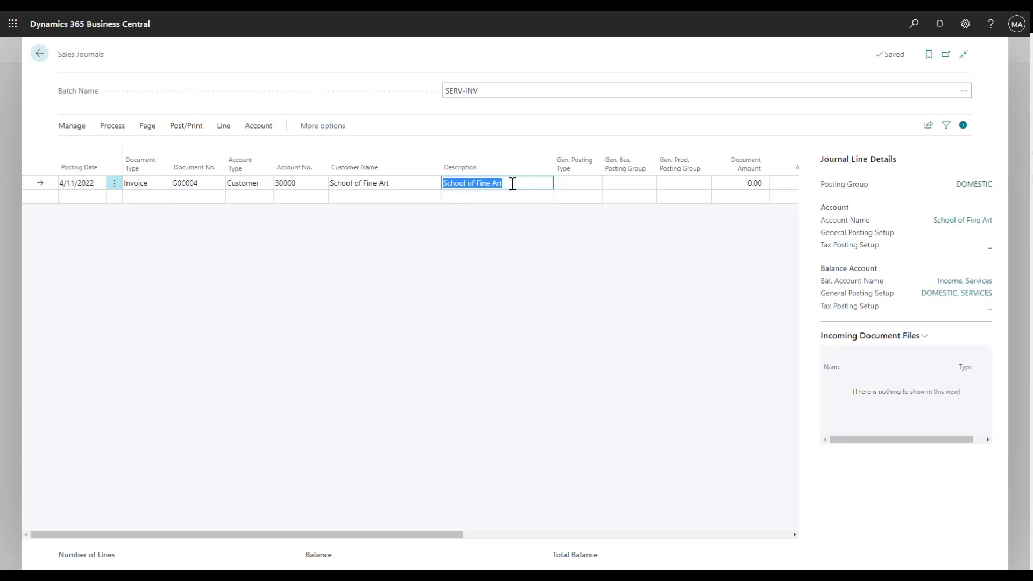
{"action": "type", "text": "Computer Re"}
{"action": "key", "text": "Tab"}
{"action": "key", "text": "Tab"}
{"action": "key", "text": "Tab"}
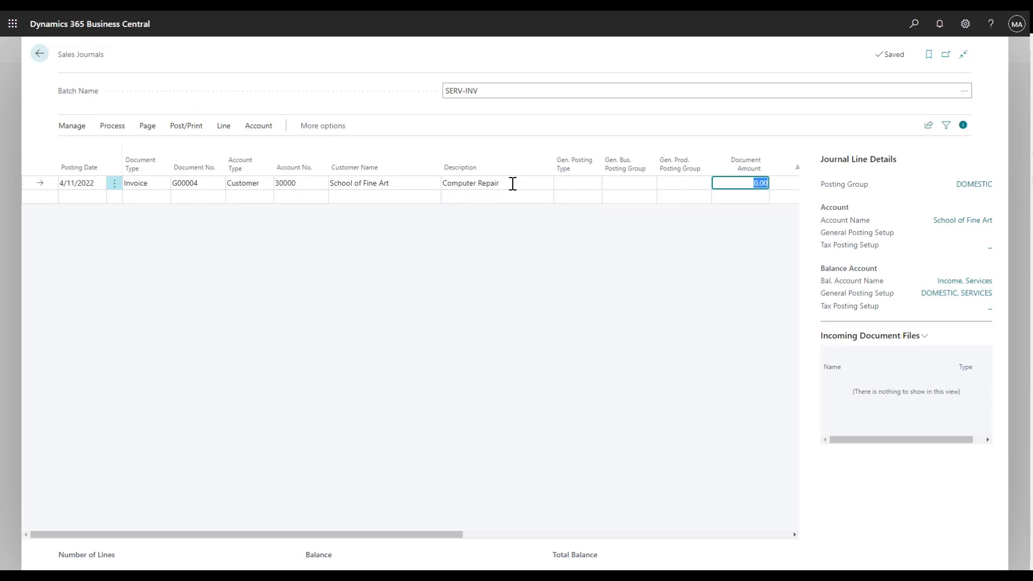
{"action": "type", "text": "90"}
{"action": "key", "text": "Tab"}
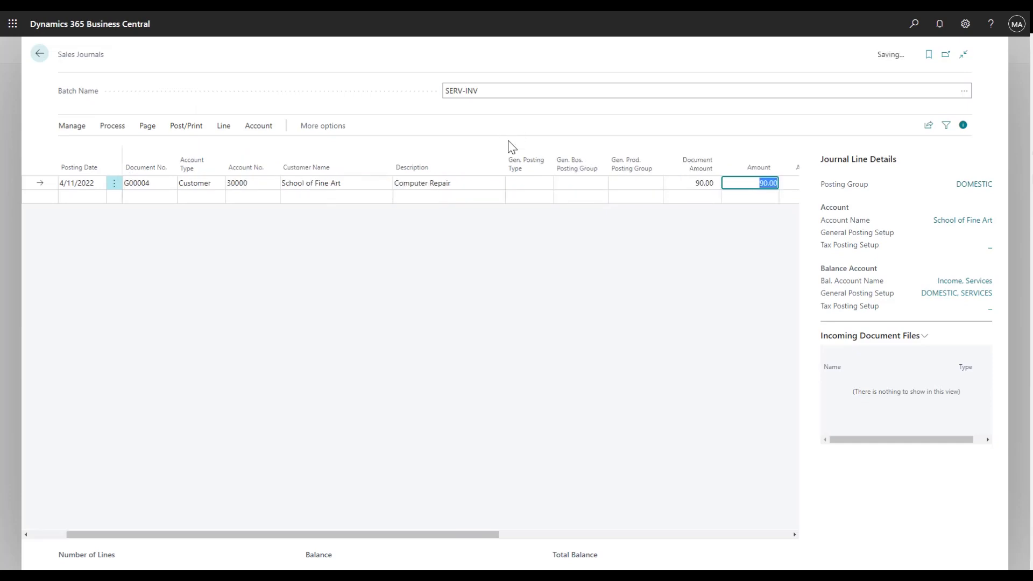
- Preview the invoice posting, examine its G/L entries, and return to the journal
{"action": "left_click", "coordinate": [201, 129]}
{"action": "left_click", "coordinate": [204, 148]}
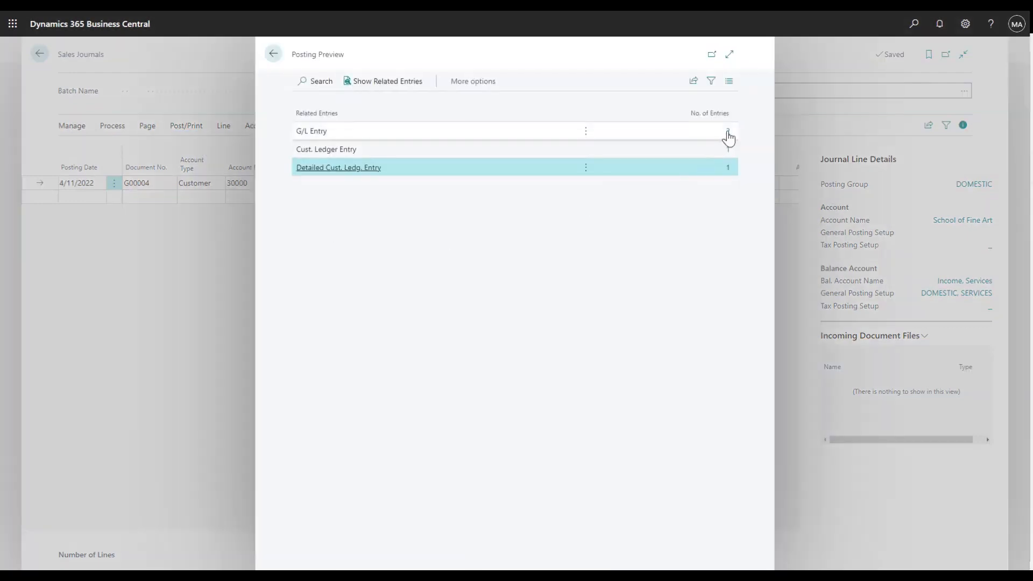
{"action": "left_click", "coordinate": [728, 134]}
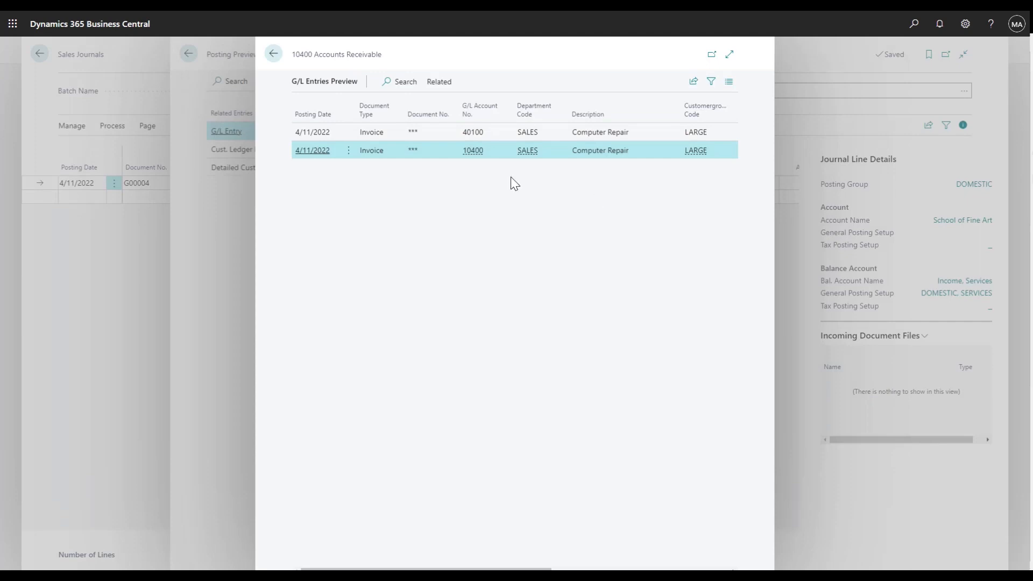
{"action": "left_click", "coordinate": [274, 54]}
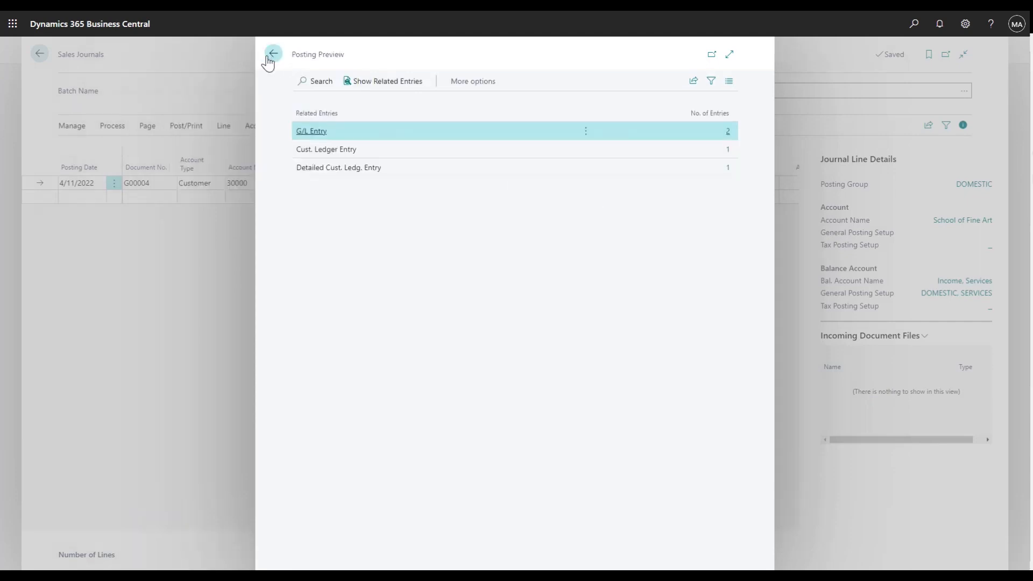
{"action": "left_click", "coordinate": [273, 54]}
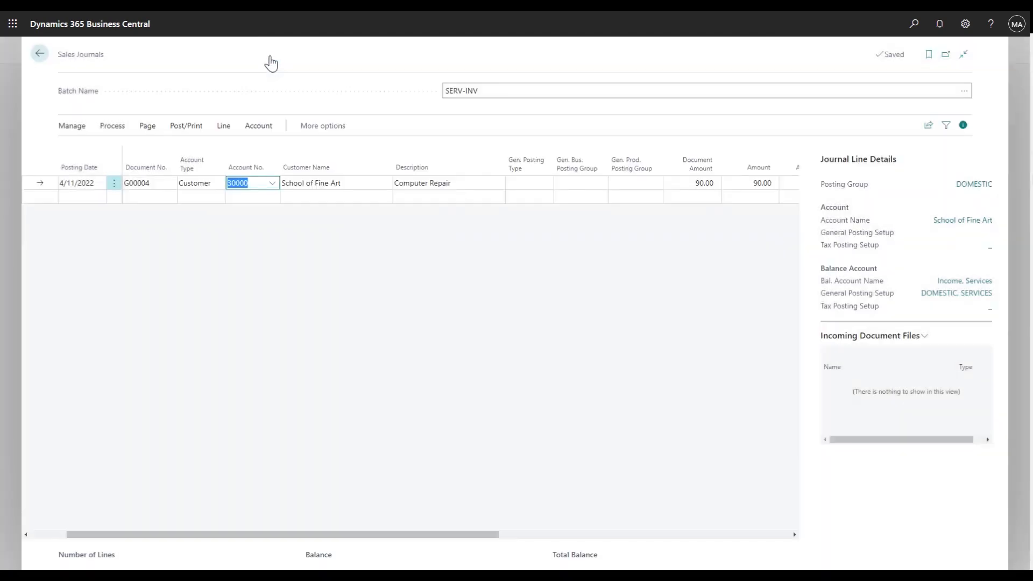
- Post the Computer Repair invoice line from the SERV-INV journal
{"action": "left_click", "coordinate": [189, 127]}
{"action": "left_click", "coordinate": [88, 152]}
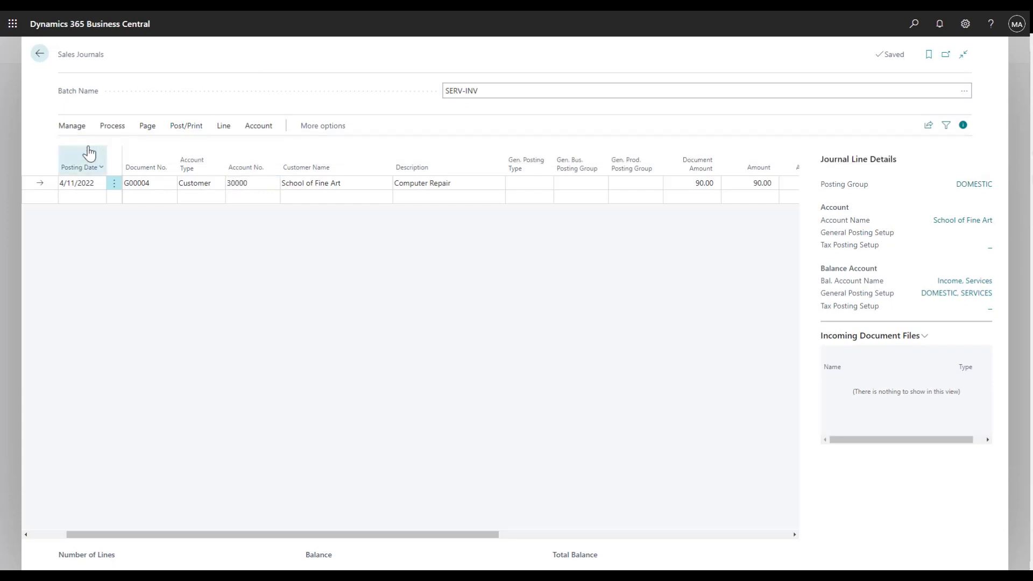
{"action": "left_click", "coordinate": [560, 340]}
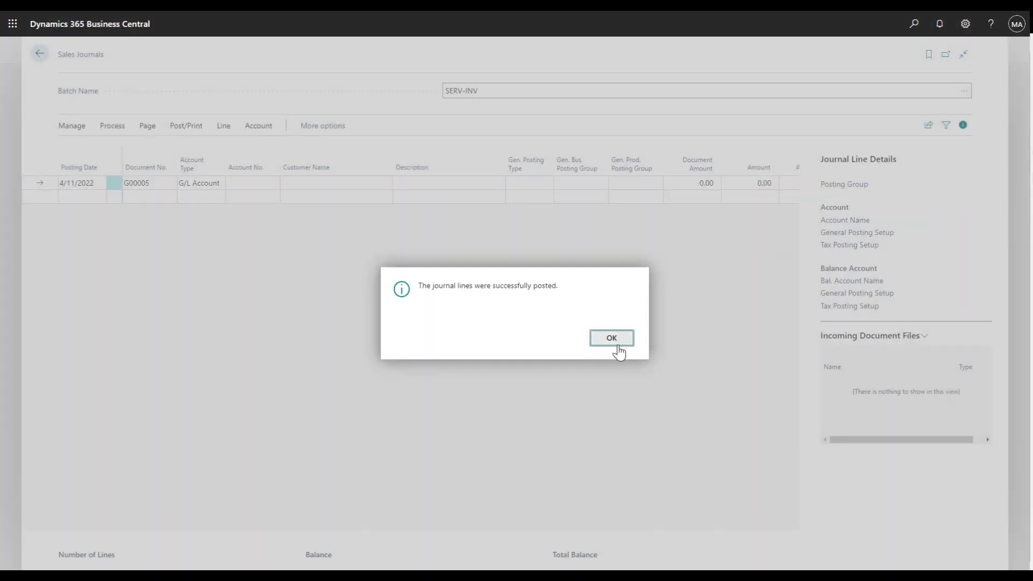
{"action": "left_click", "coordinate": [617, 343]}
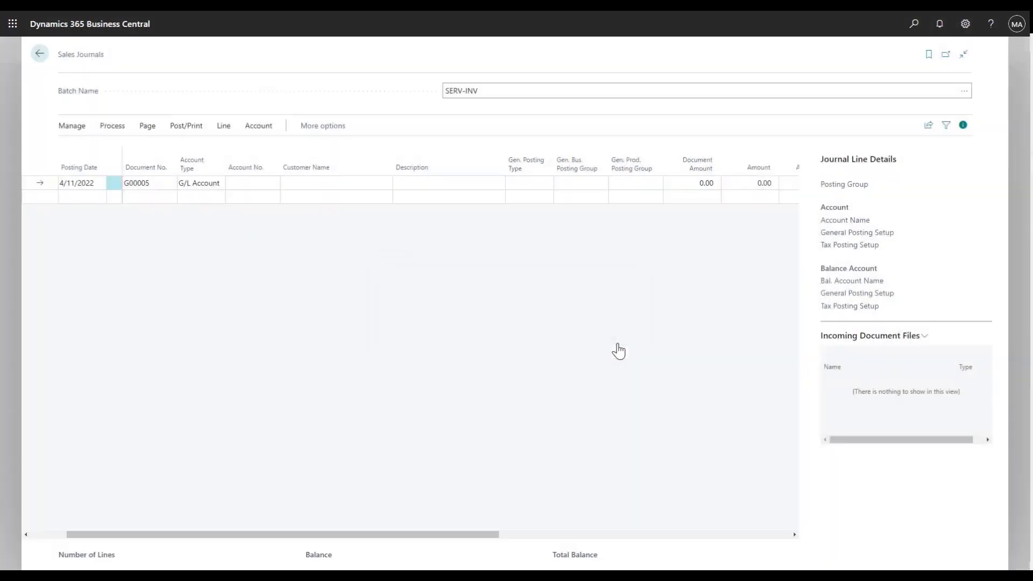
- Leave the SERV-INV journal and open the CR credit memo batch
{"action": "left_click", "coordinate": [40, 56]}
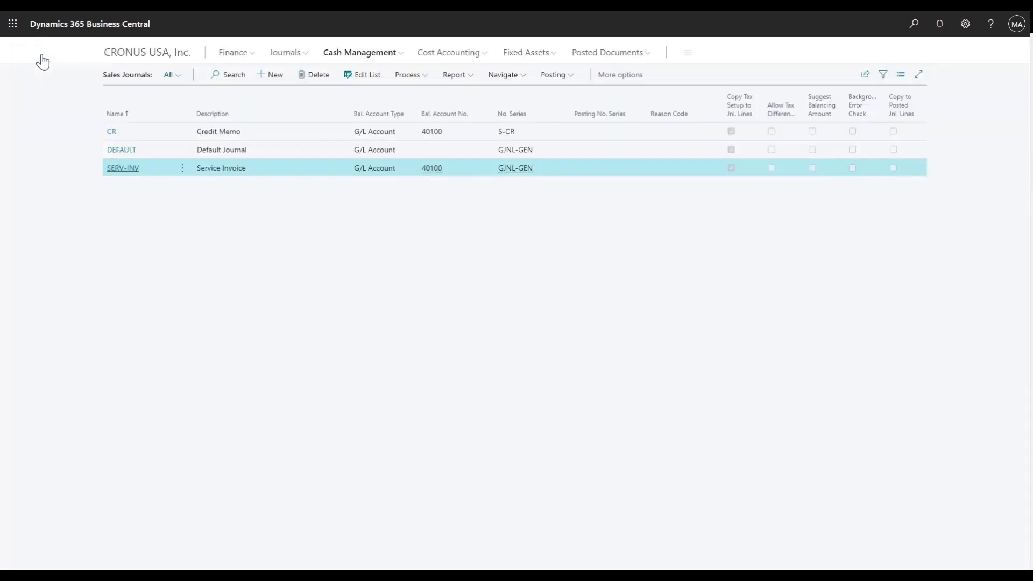
{"action": "left_click", "coordinate": [280, 137]}
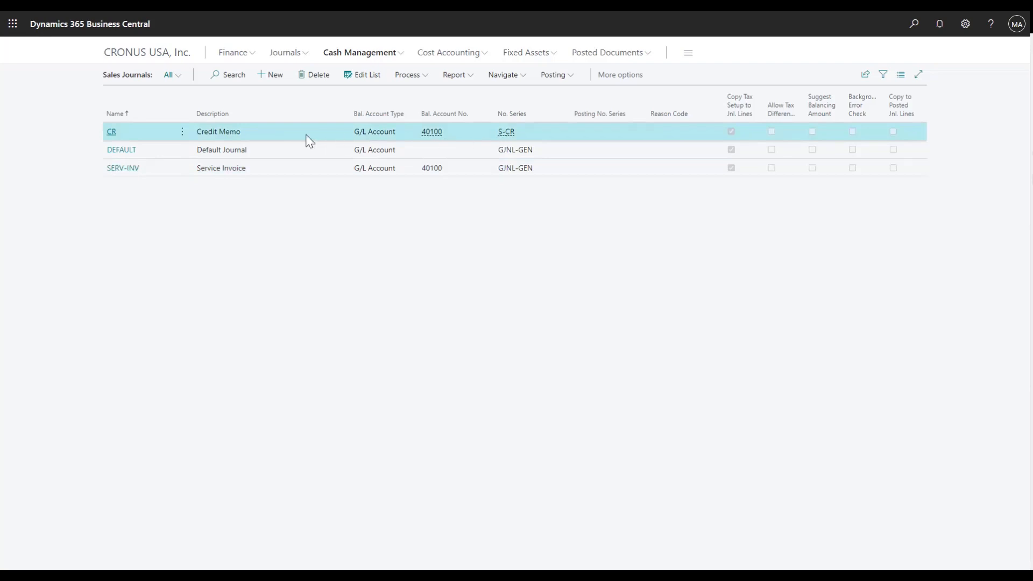
{"action": "left_click", "coordinate": [112, 134]}
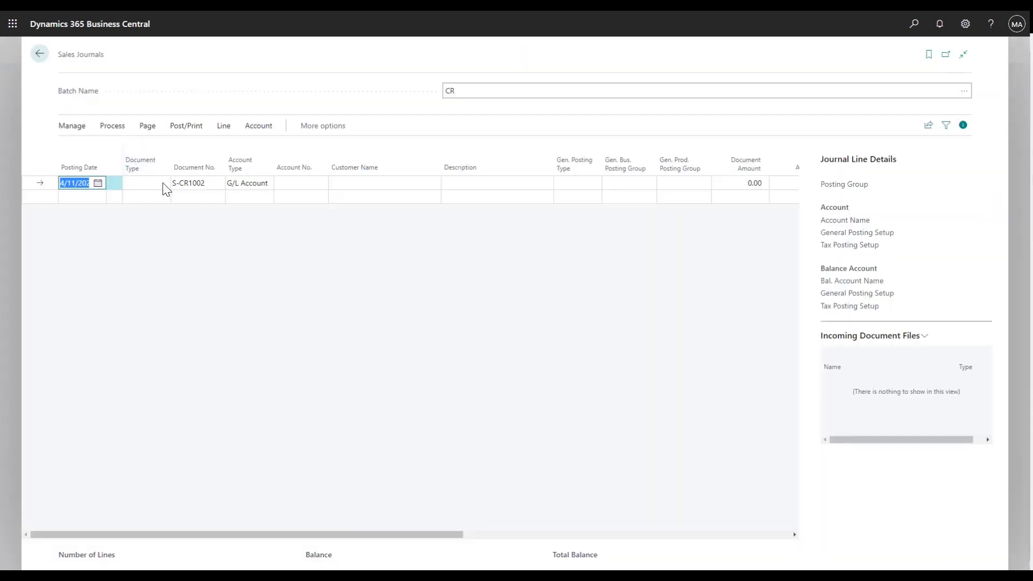
- Set the CR line's document type to Credit Memo and account type to Customer, with School of Fine Art as the account
{"action": "left_click", "coordinate": [163, 183]}
{"action": "left_click", "coordinate": [160, 226]}
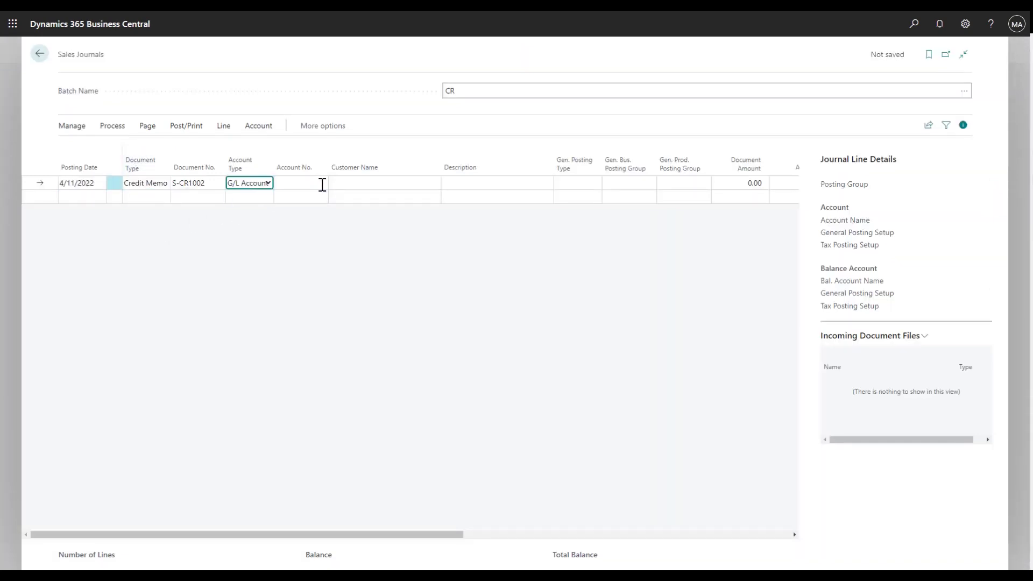
{"action": "left_click", "coordinate": [263, 182]}
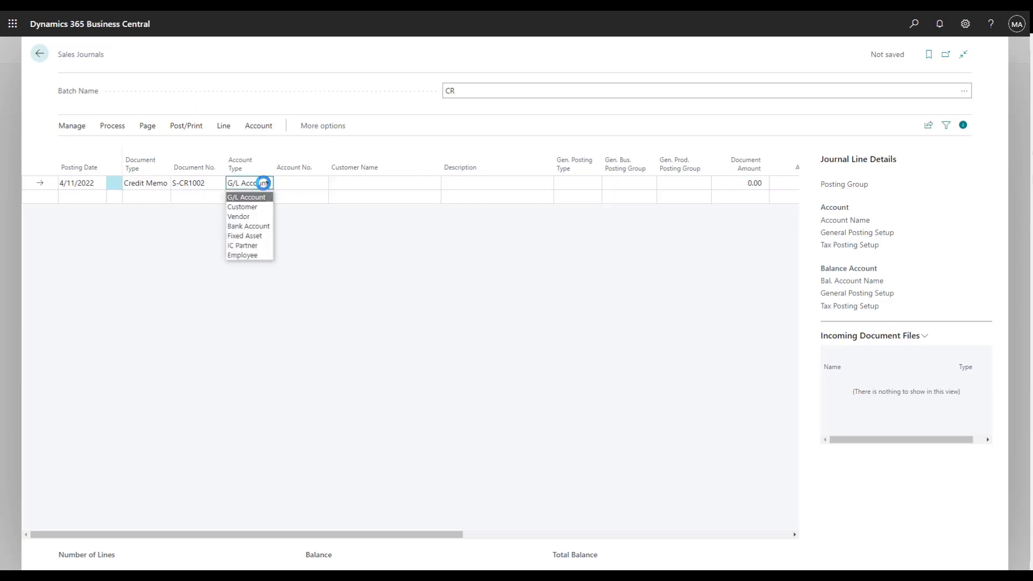
{"action": "left_click", "coordinate": [243, 207]}
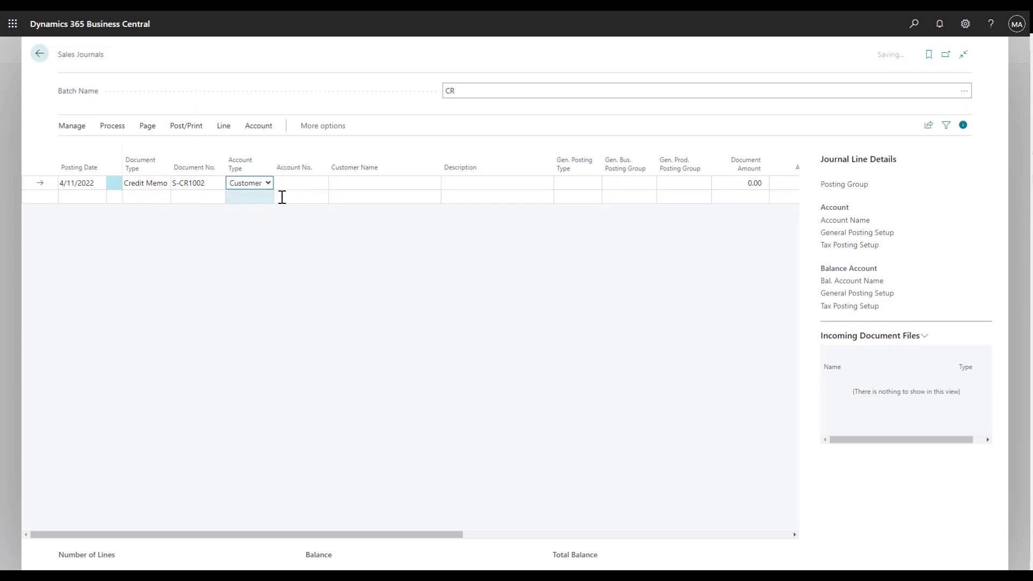
{"action": "left_click", "coordinate": [318, 183]}
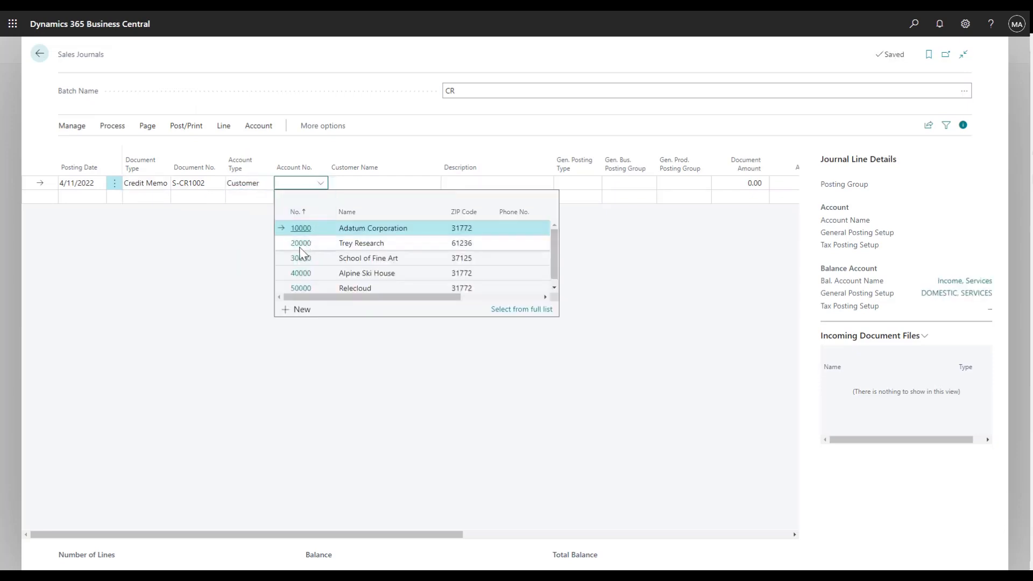
{"action": "left_click", "coordinate": [292, 257]}
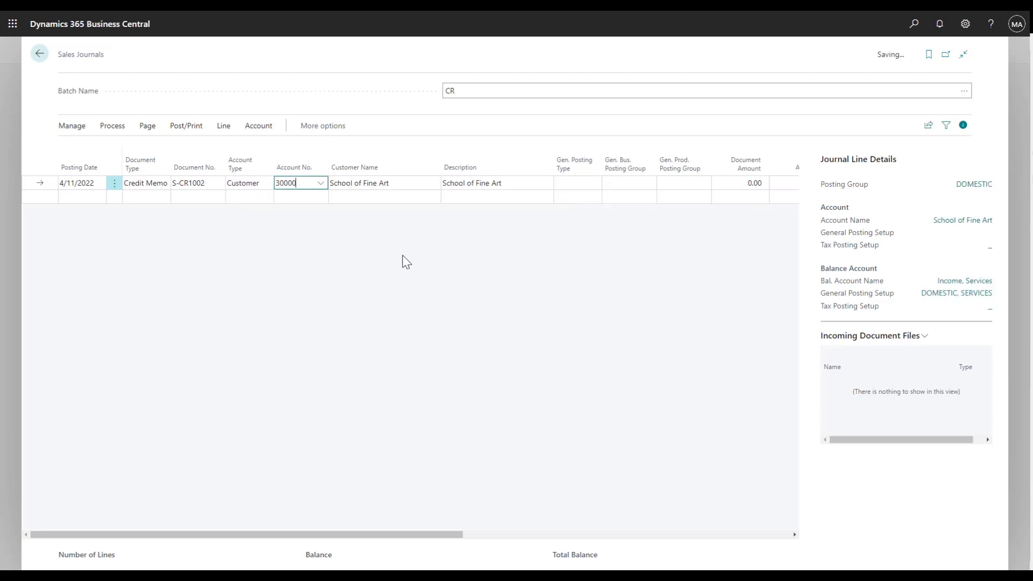
- Set the credit memo line's document amount to 90
{"action": "key", "text": "Return"}
{"action": "key", "text": "Return"}
{"action": "key", "text": "Return"}
{"action": "type", "text": "90"}
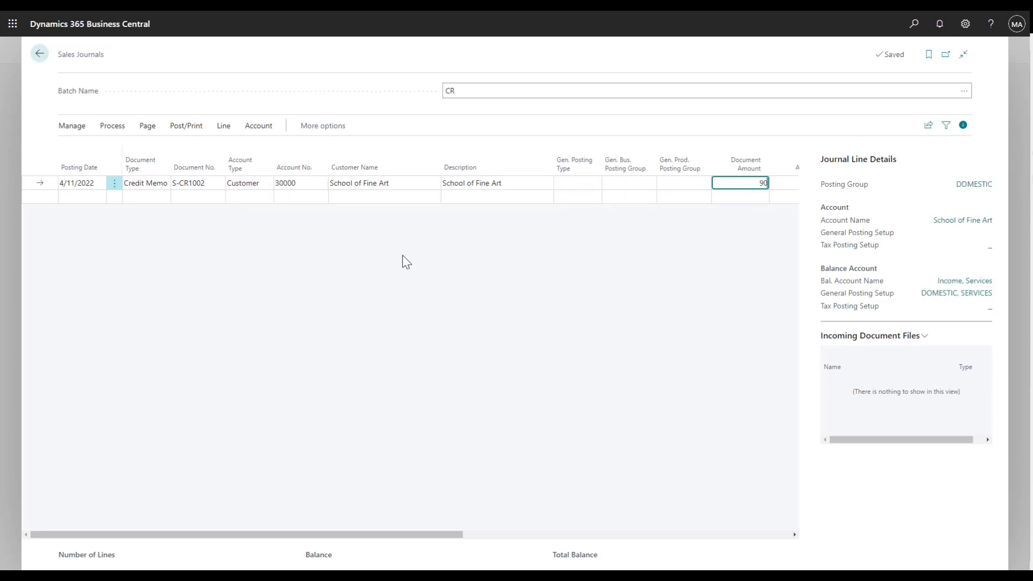
{"action": "key", "text": "Return"}
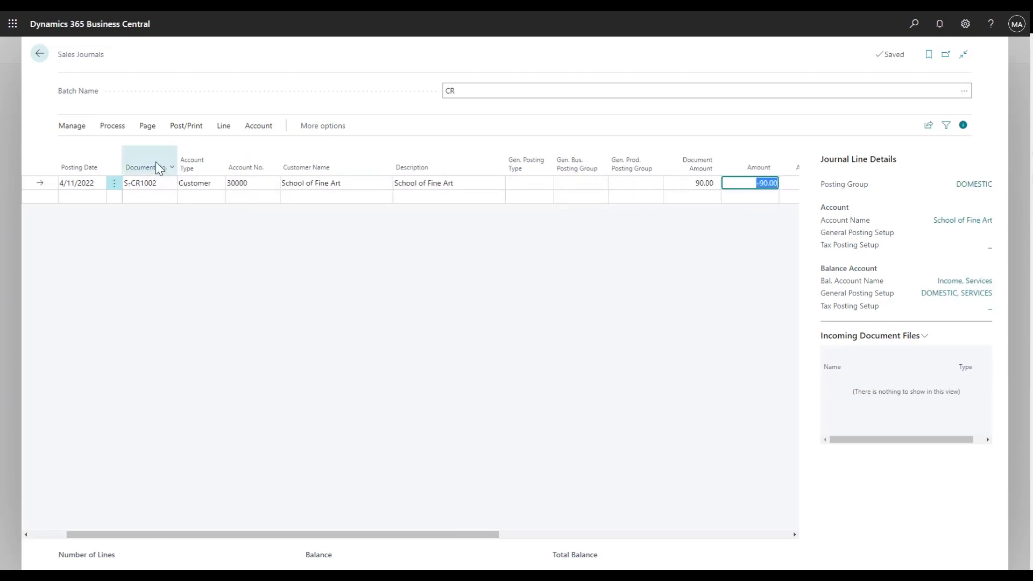
- Apply the School of Fine Art credit memo to its 4/11/2022 Computer Repair invoice
{"action": "left_click", "coordinate": [125, 130]}
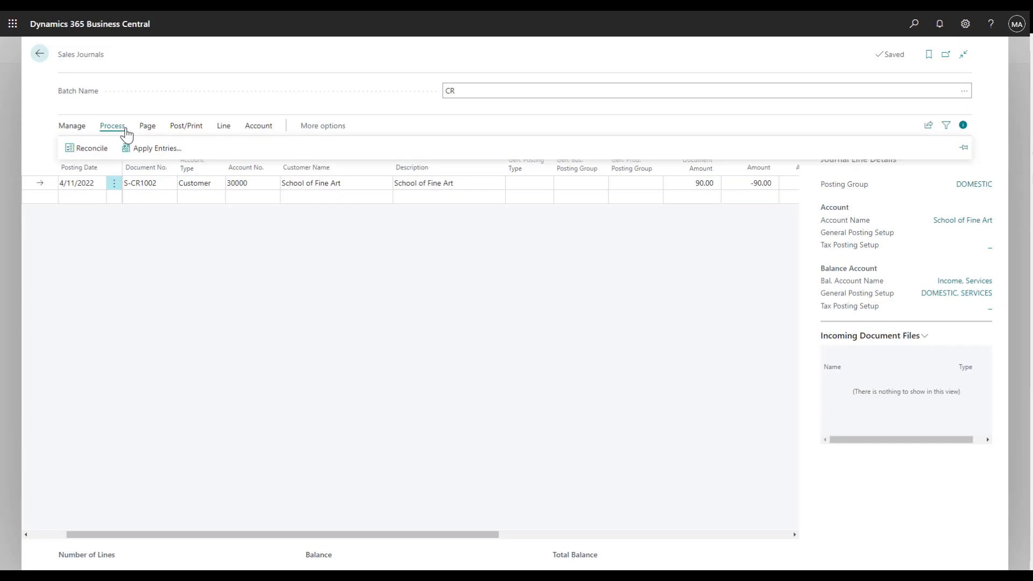
{"action": "left_click", "coordinate": [162, 149]}
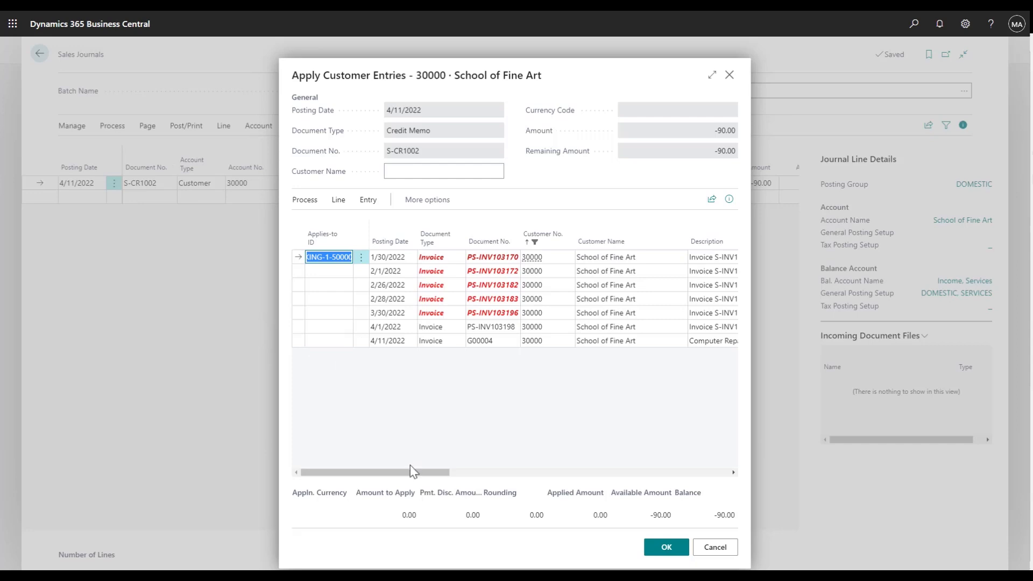
{"action": "left_click_drag", "start_coordinate": [410, 465], "coordinate": [443, 474]}
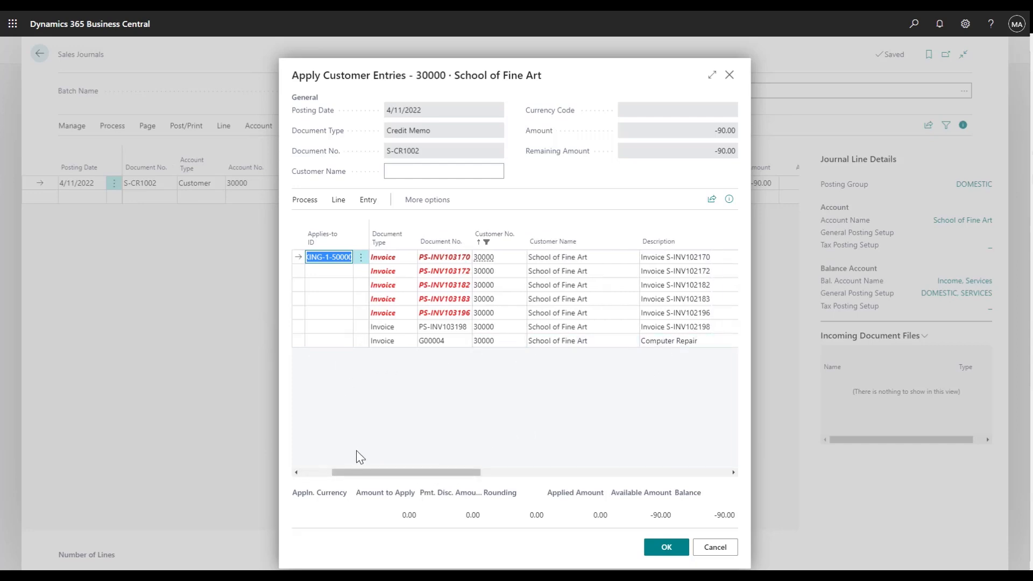
{"action": "left_click_drag", "start_coordinate": [357, 472], "coordinate": [302, 472]}
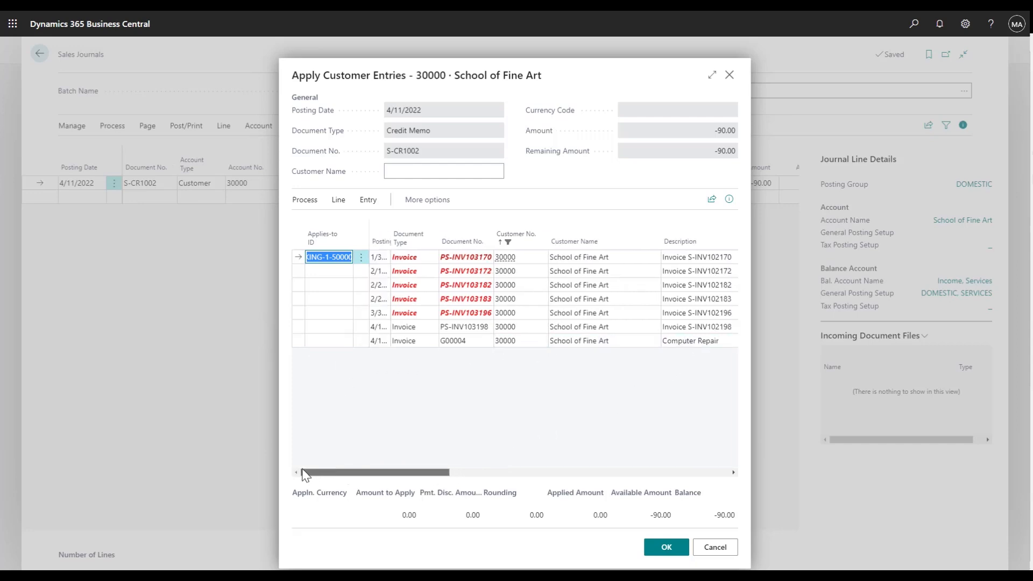
{"action": "left_click", "coordinate": [296, 341]}
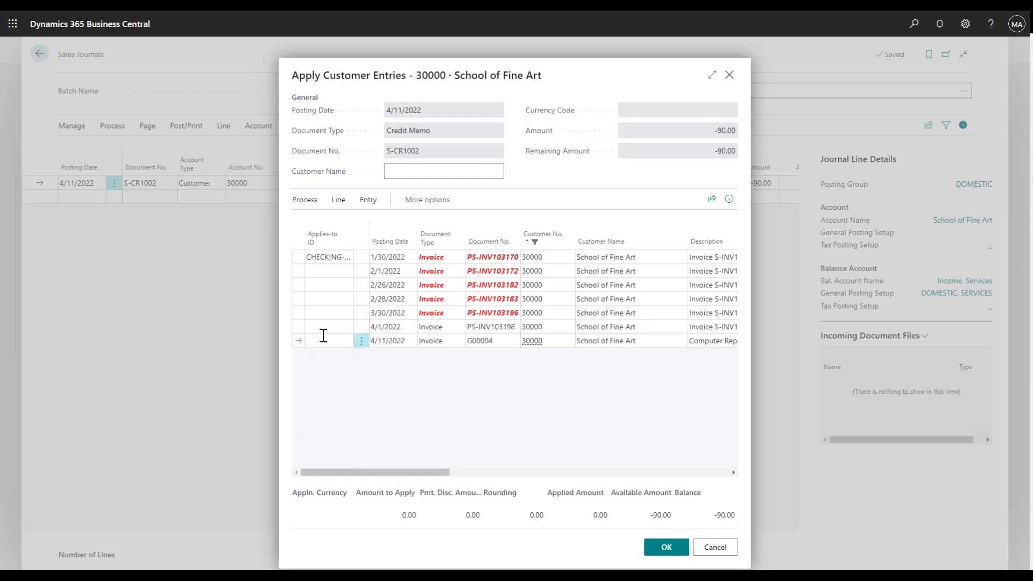
{"action": "left_click", "coordinate": [305, 201]}
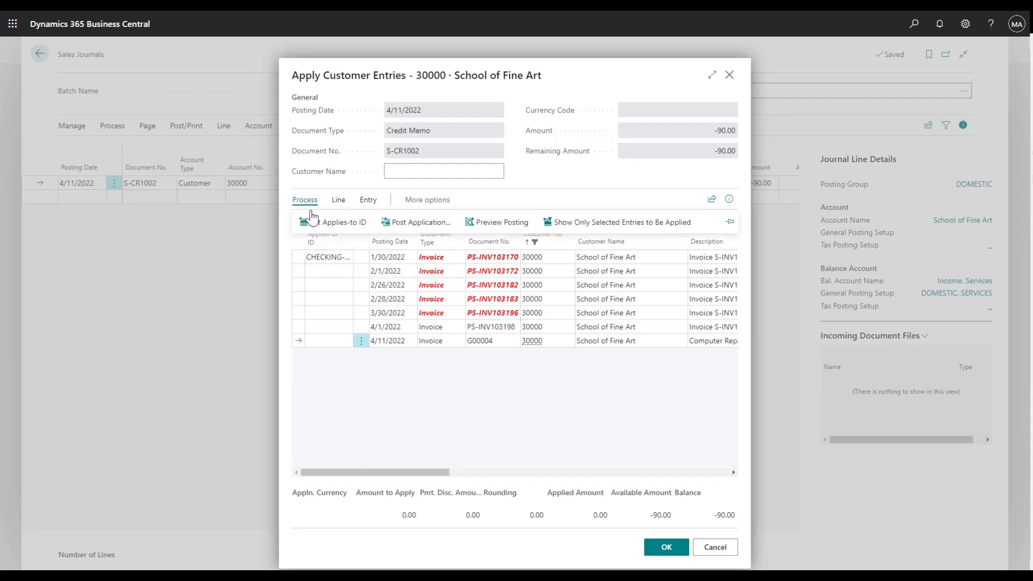
{"action": "left_click", "coordinate": [311, 218]}
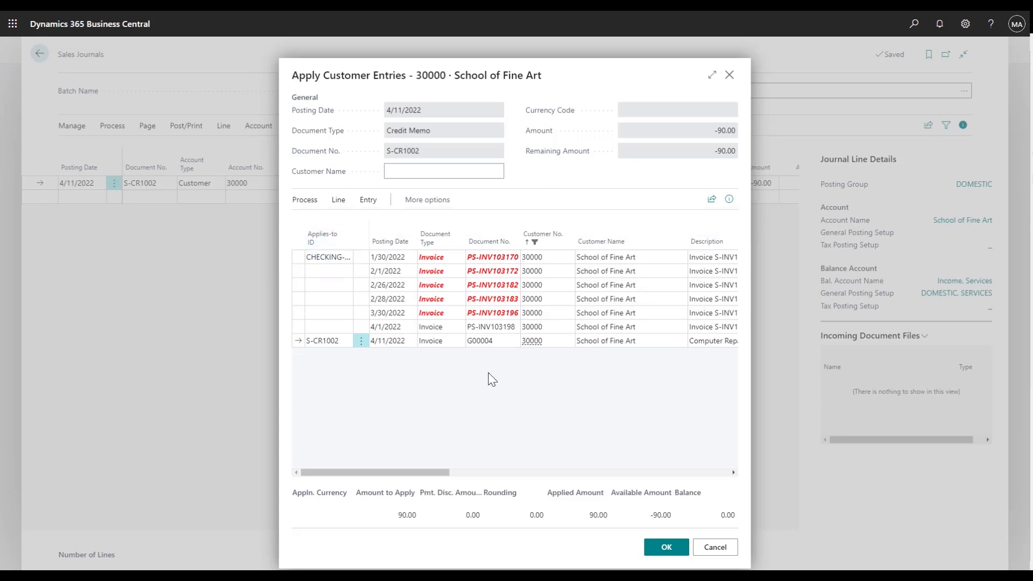
{"action": "left_click", "coordinate": [655, 548]}
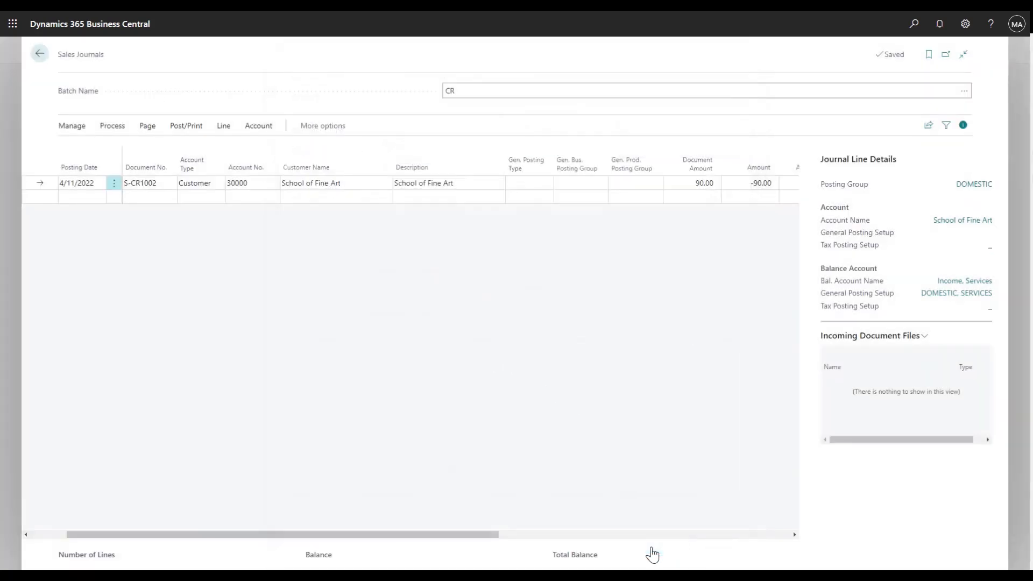
- Post the credit memo line and leave the CR sales journal
{"action": "left_click", "coordinate": [178, 133]}
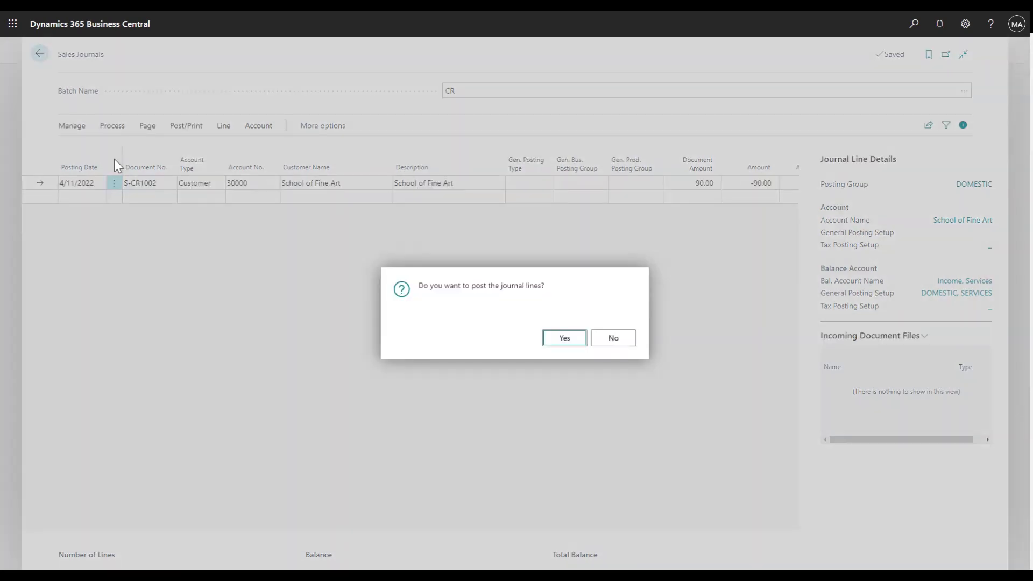
{"action": "left_click", "coordinate": [551, 339]}
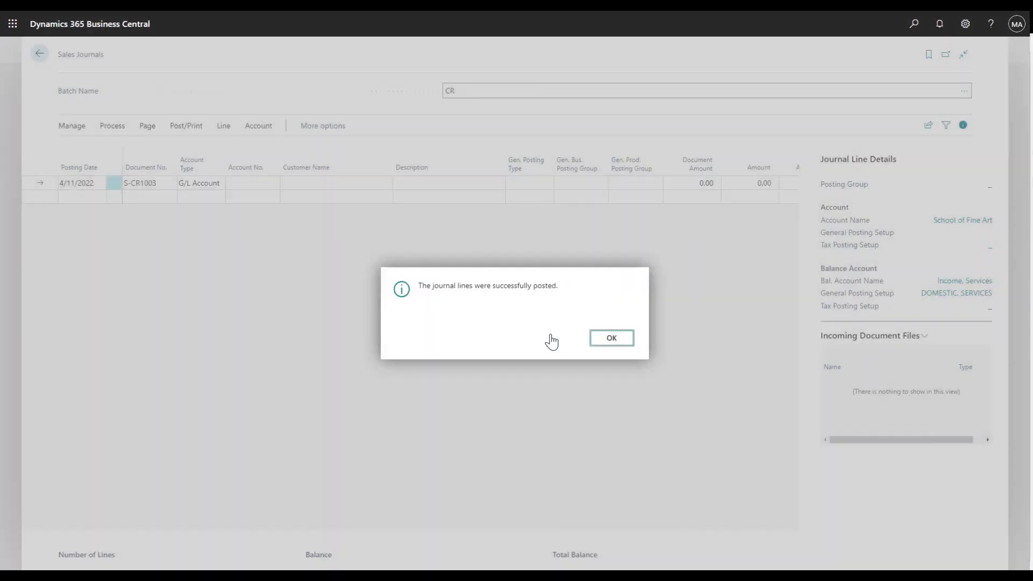
{"action": "left_click", "coordinate": [609, 339]}
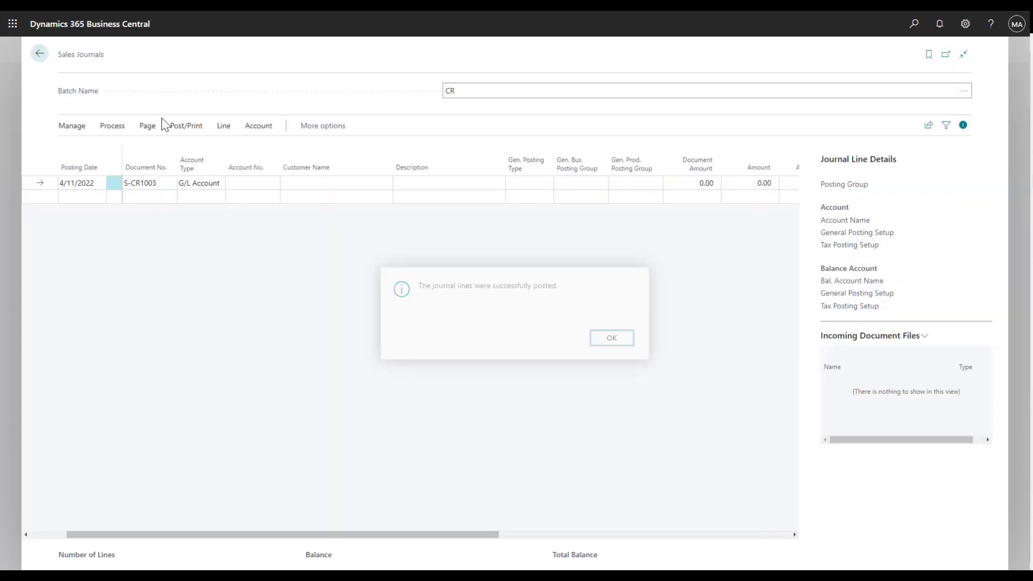
{"action": "left_click", "coordinate": [39, 55]}
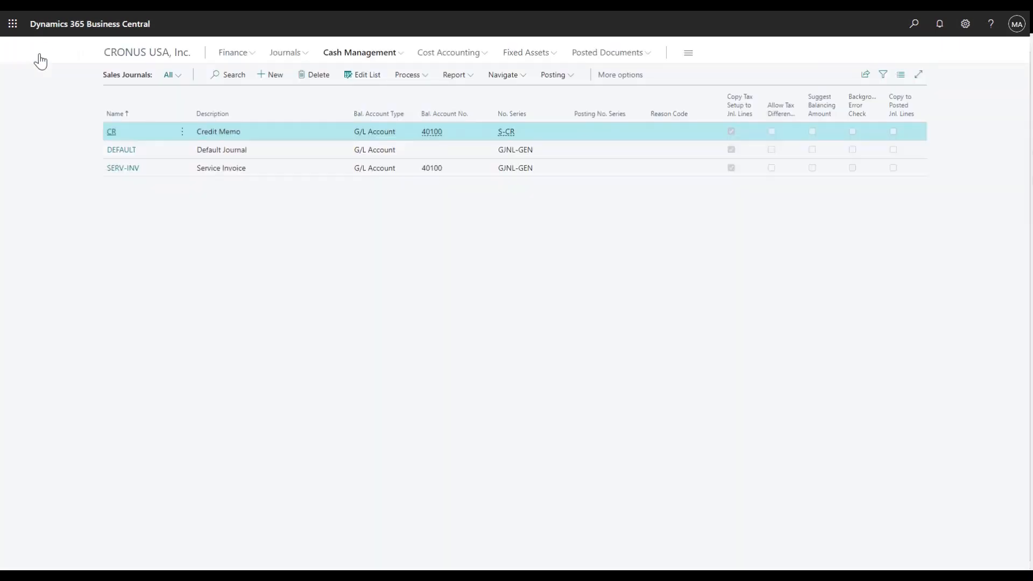
- Search for the Sales Invoices list, open it and create a new sales invoice
{"action": "left_click", "coordinate": [916, 25]}
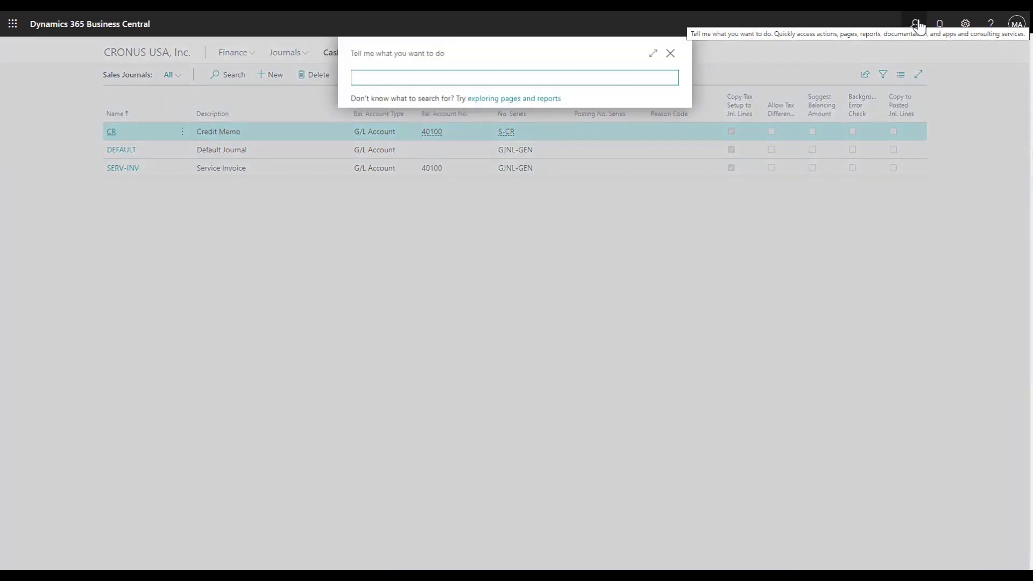
{"action": "type", "text": "Sales Invoices"}
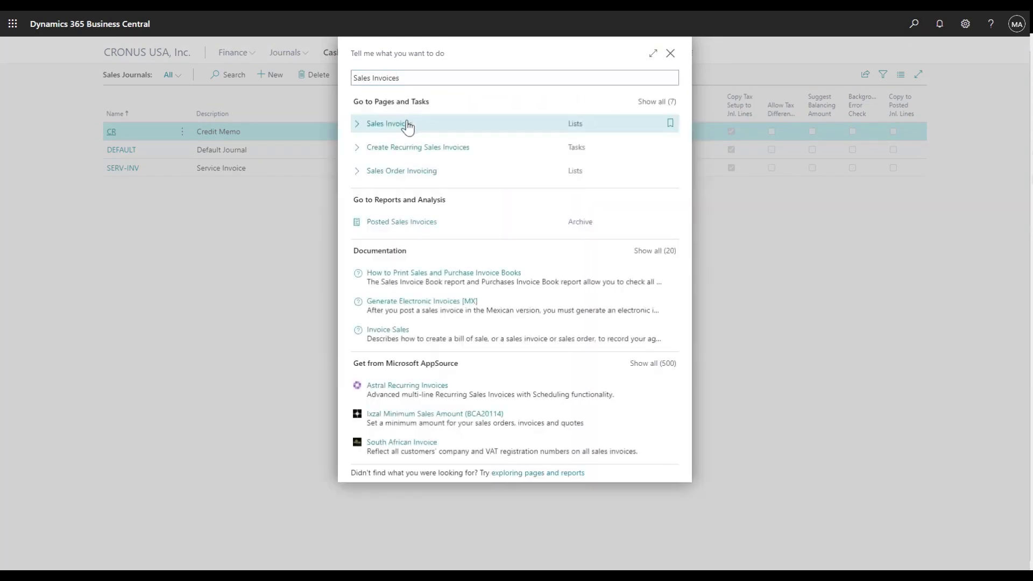
{"action": "left_click", "coordinate": [408, 127]}
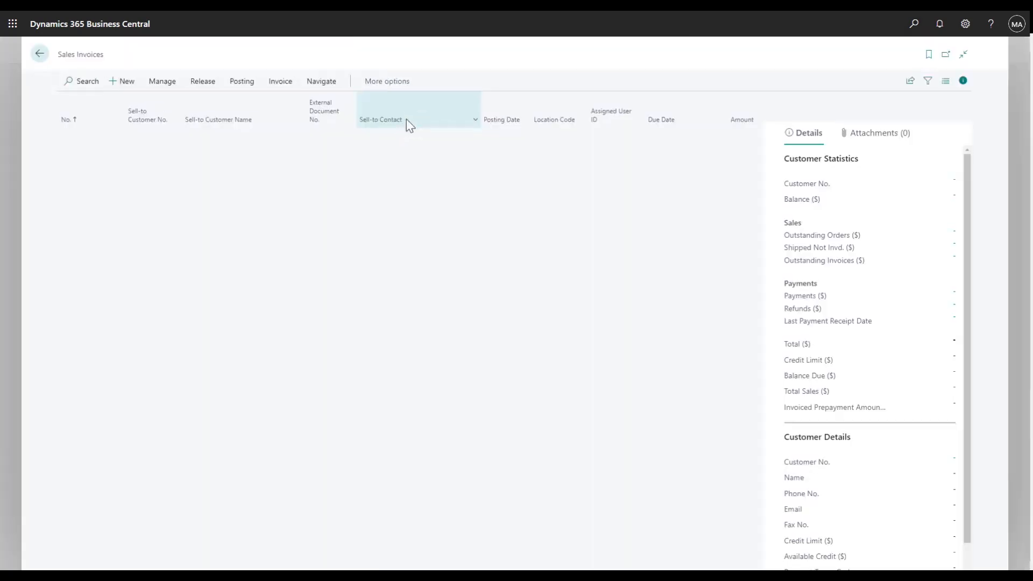
{"action": "left_click", "coordinate": [125, 89]}
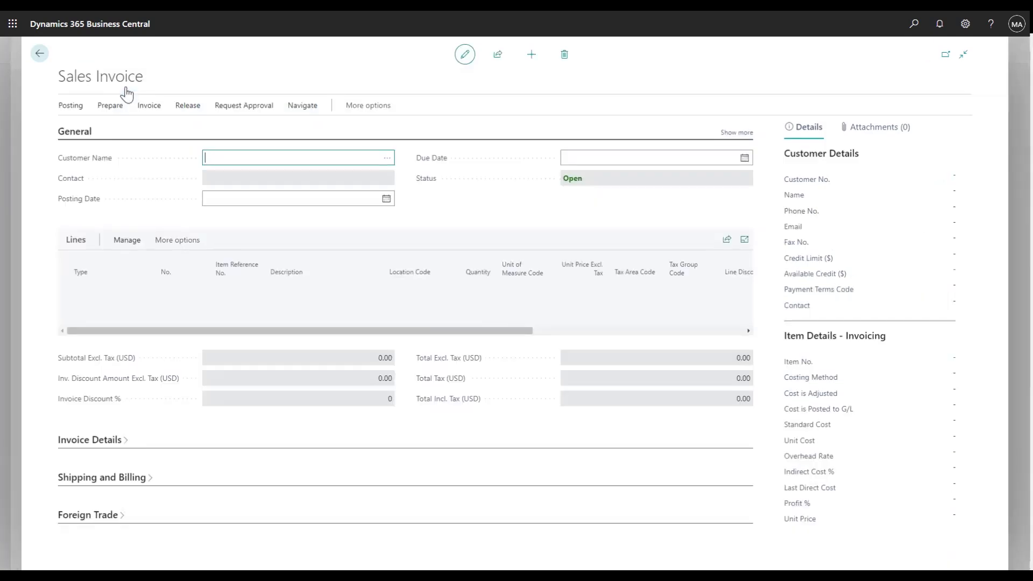
- Select School of Fine Art as the customer on the new sales invoice
{"action": "left_click", "coordinate": [386, 159]}
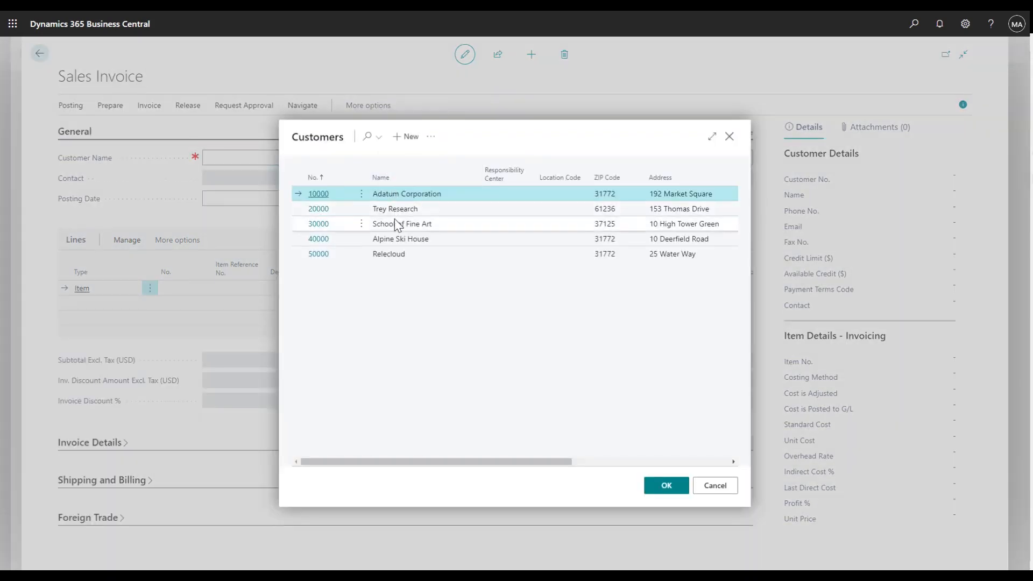
{"action": "left_click", "coordinate": [396, 224]}
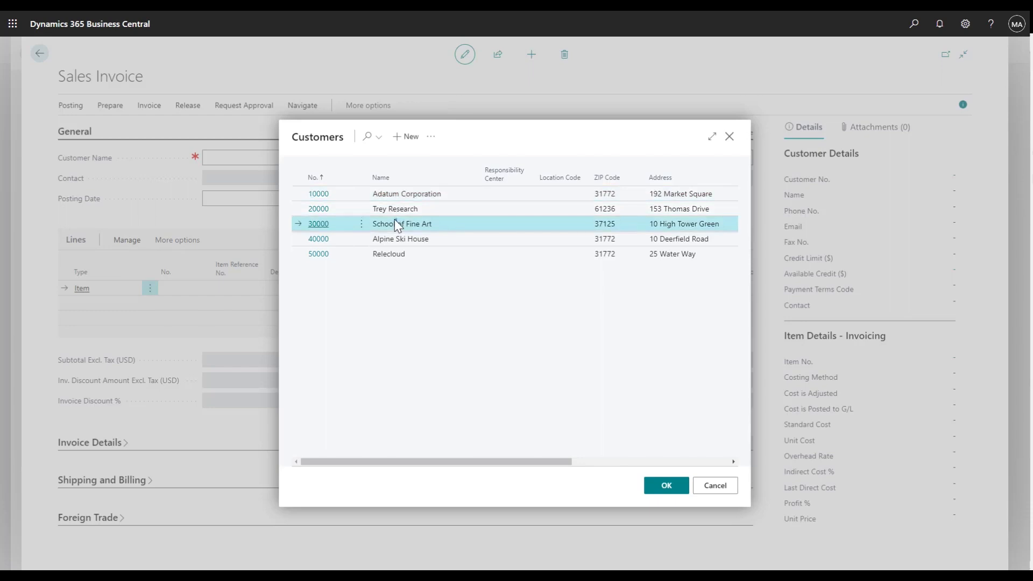
{"action": "left_click", "coordinate": [656, 490]}
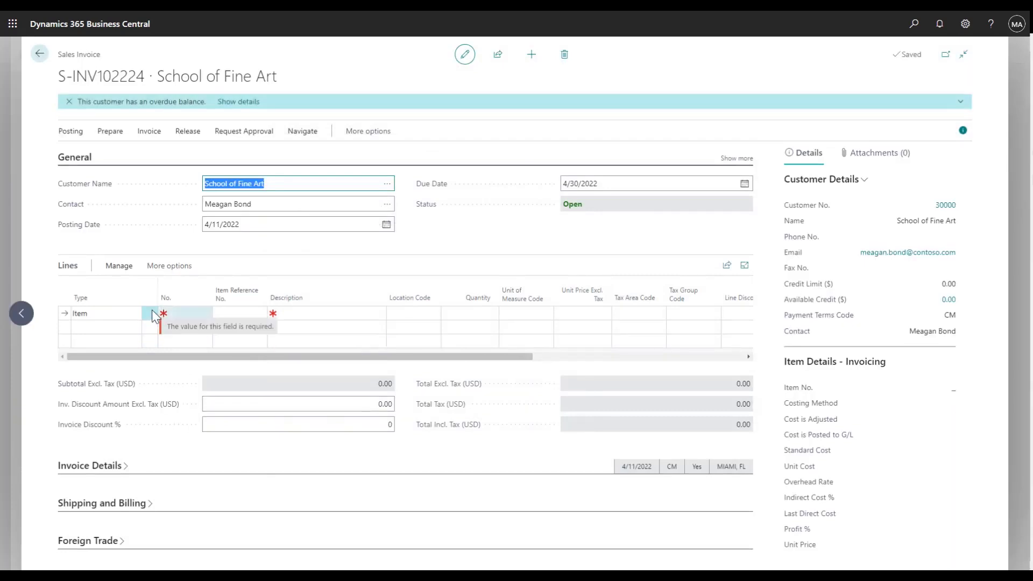
- Set the first invoice line's type to G/L Account and its number to 40100, Income, Services
{"action": "left_click", "coordinate": [134, 313]}
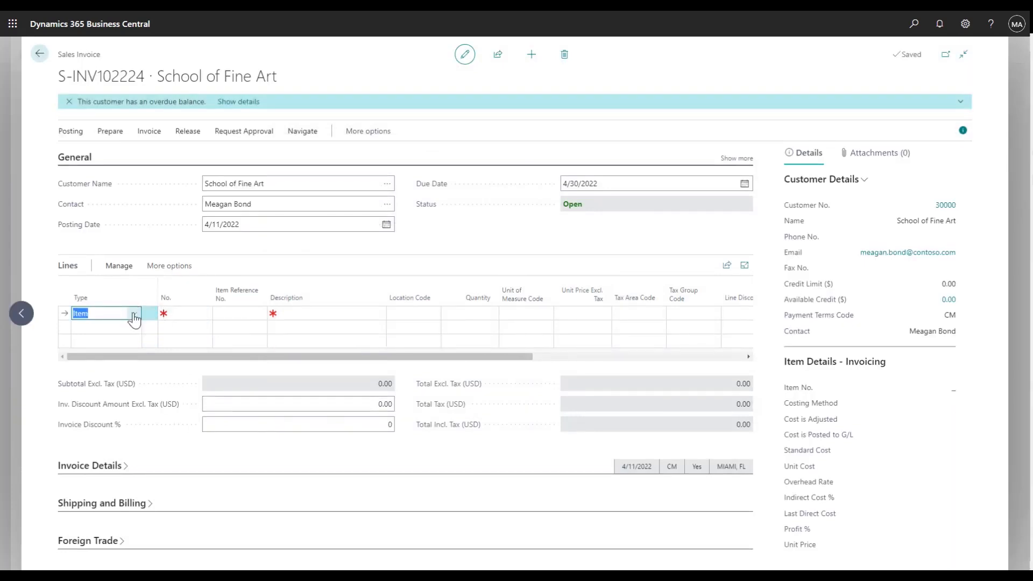
{"action": "left_click", "coordinate": [134, 313]}
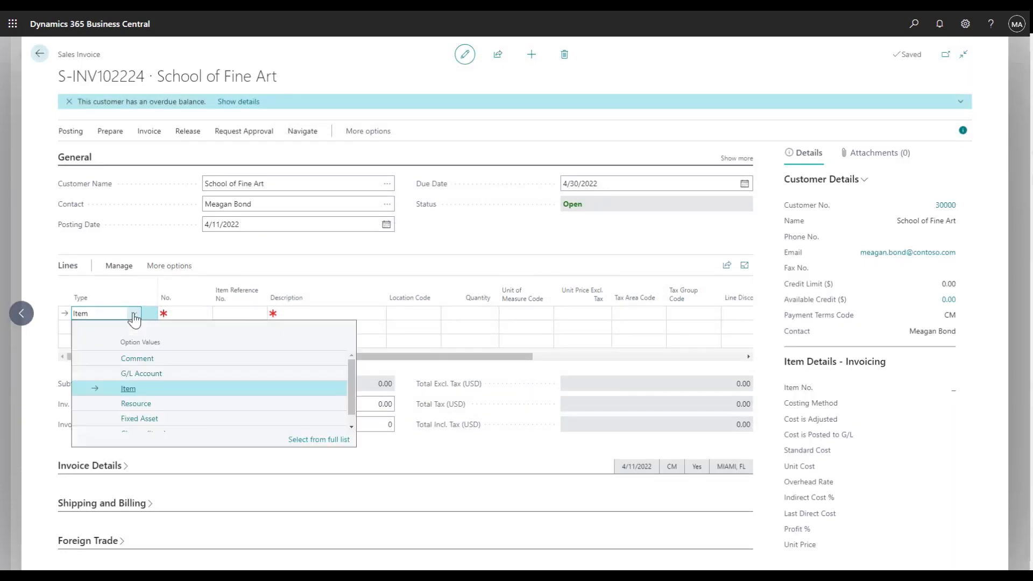
{"action": "left_click", "coordinate": [143, 372]}
{"action": "left_click", "coordinate": [201, 312]}
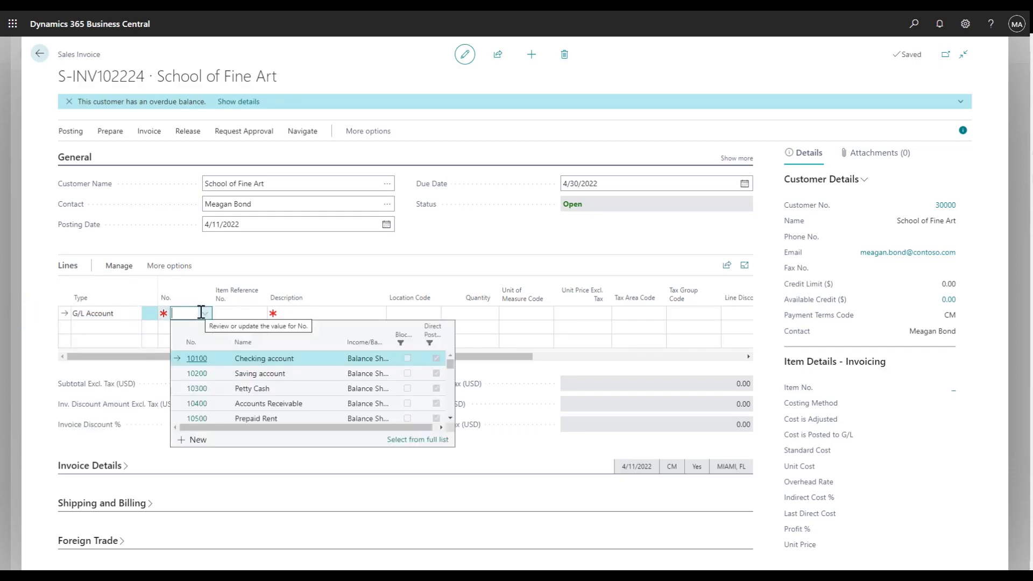
{"action": "type", "text": "40"}
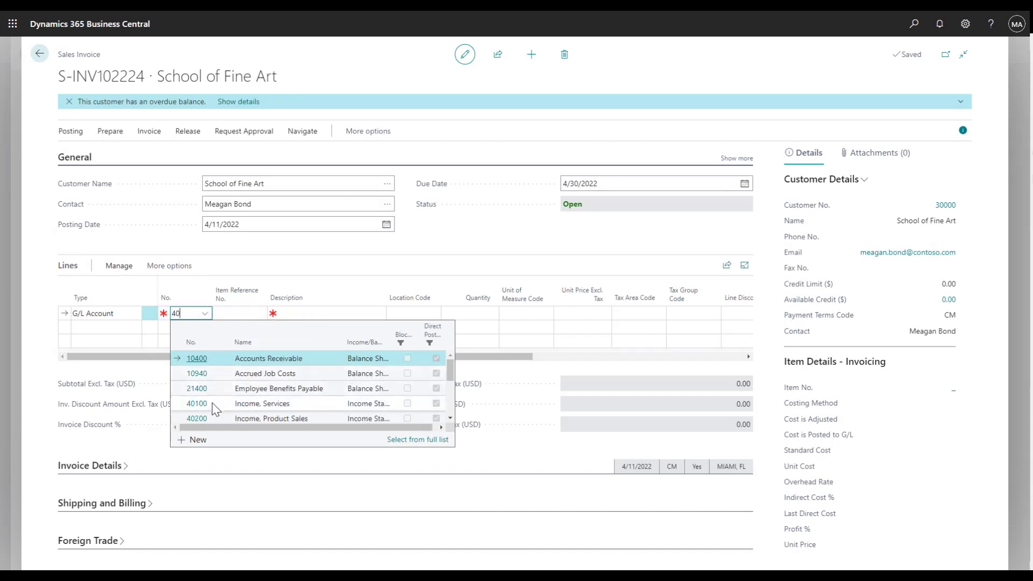
{"action": "left_click", "coordinate": [210, 404]}
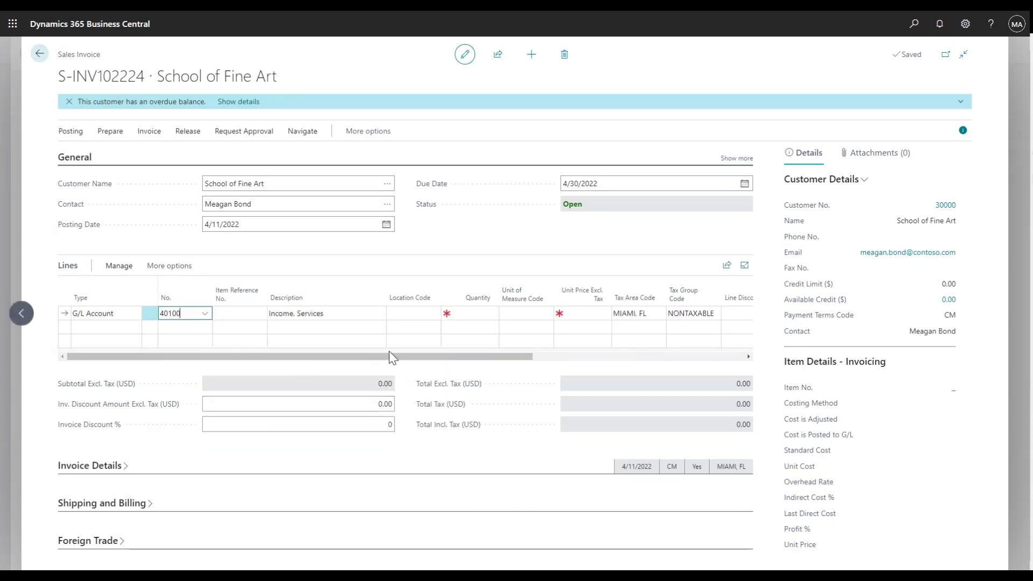
- Set the Income, Services line's quantity to 1 and its unit price excluding tax to 90
{"action": "left_click", "coordinate": [469, 314]}
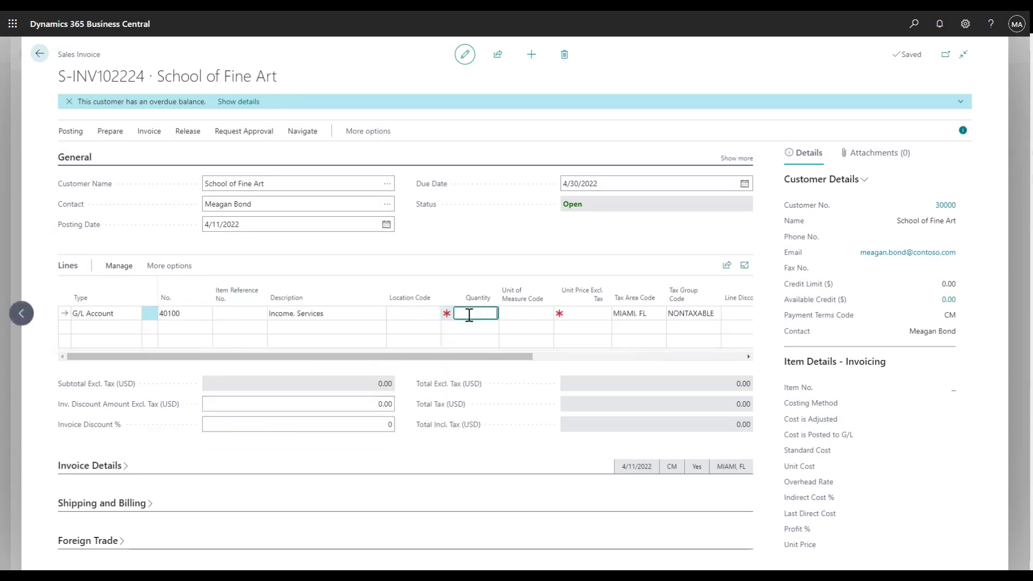
{"action": "type", "text": "1"}
{"action": "key", "text": "Tab"}
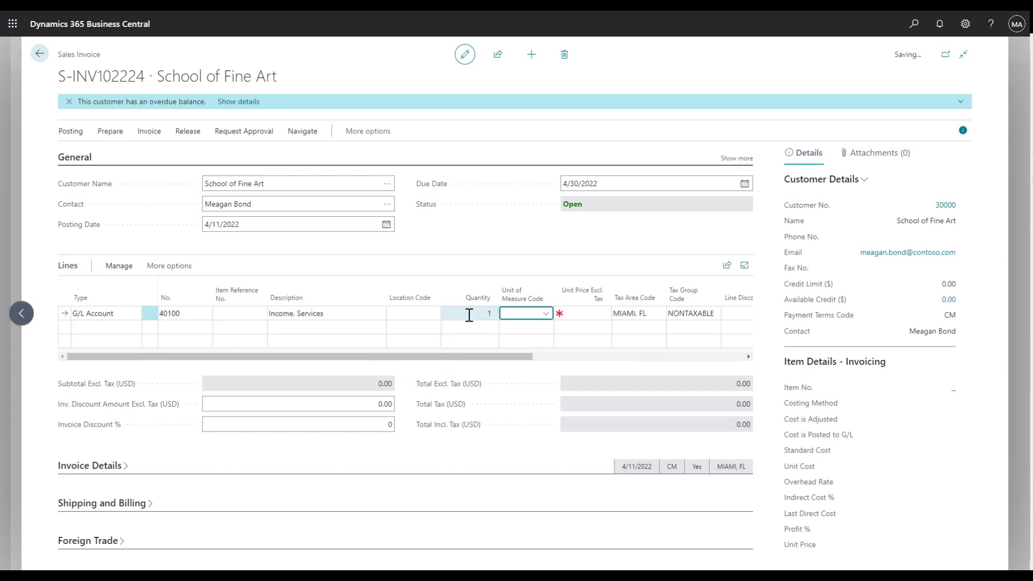
{"action": "key", "text": "Tab"}
{"action": "key", "text": "Tab"}
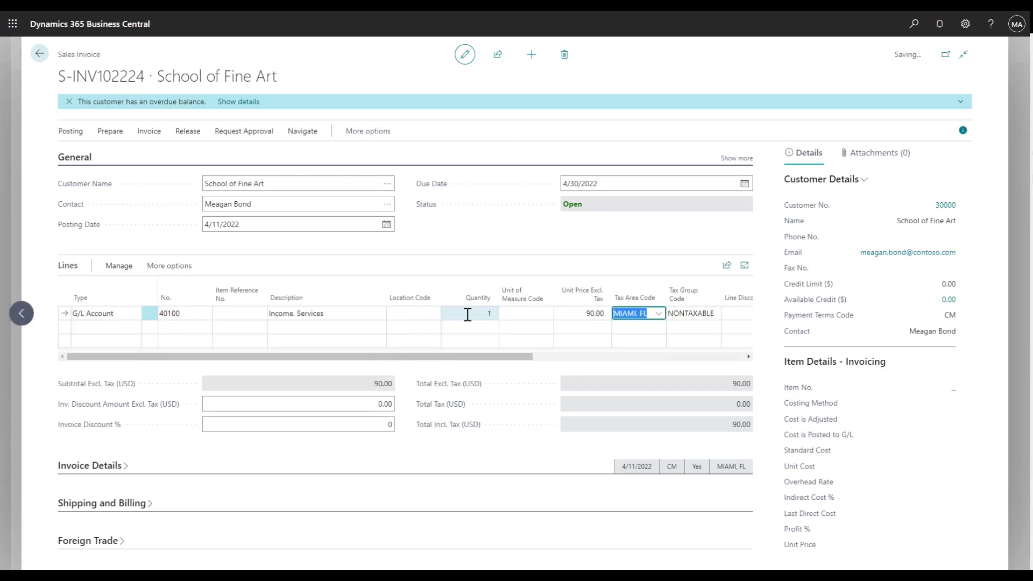
- Add a second invoice line of type Item for 1896-S, ATHENS Desk
{"action": "left_click", "coordinate": [129, 329]}
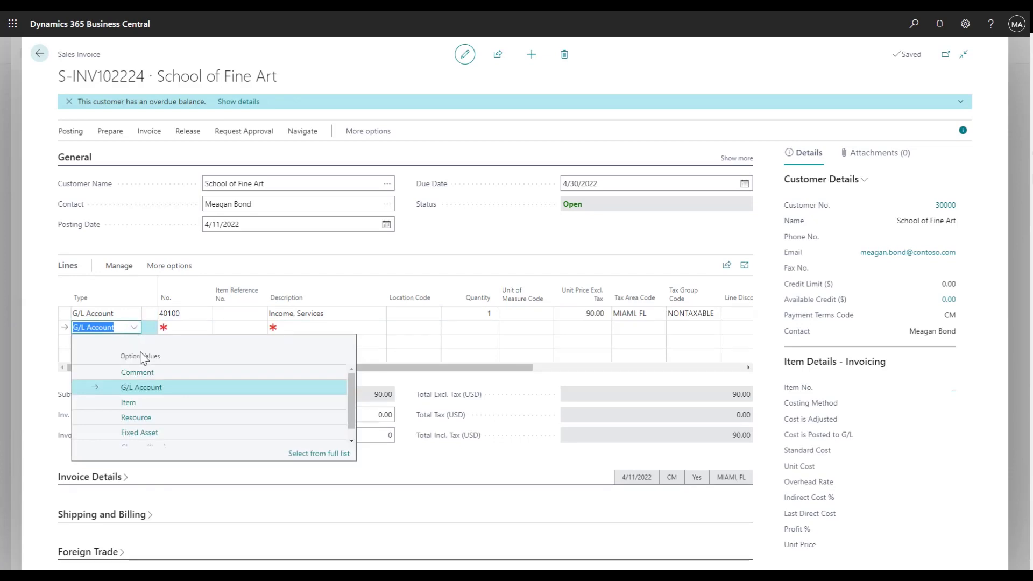
{"action": "left_click", "coordinate": [134, 401]}
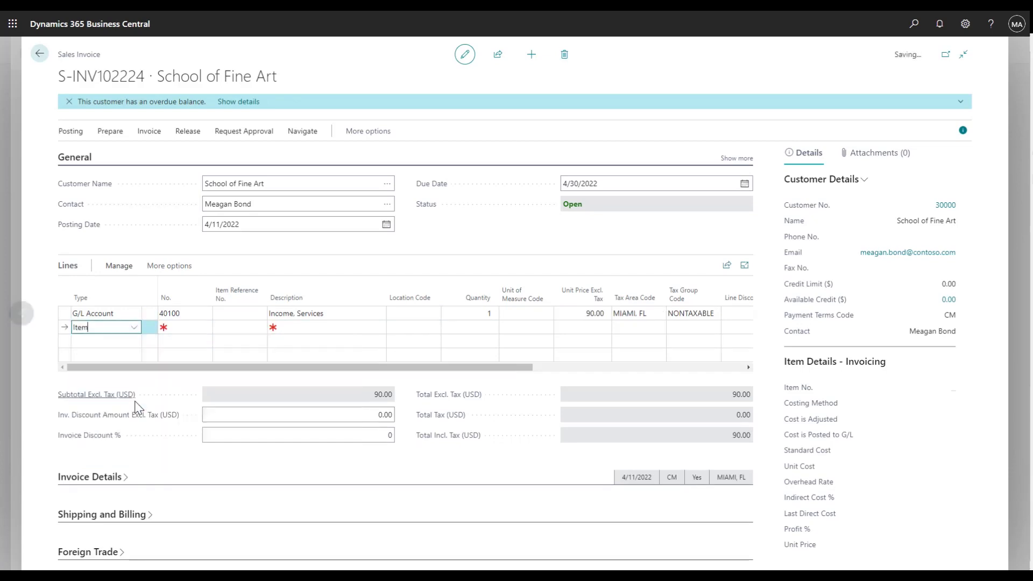
{"action": "left_click", "coordinate": [210, 329]}
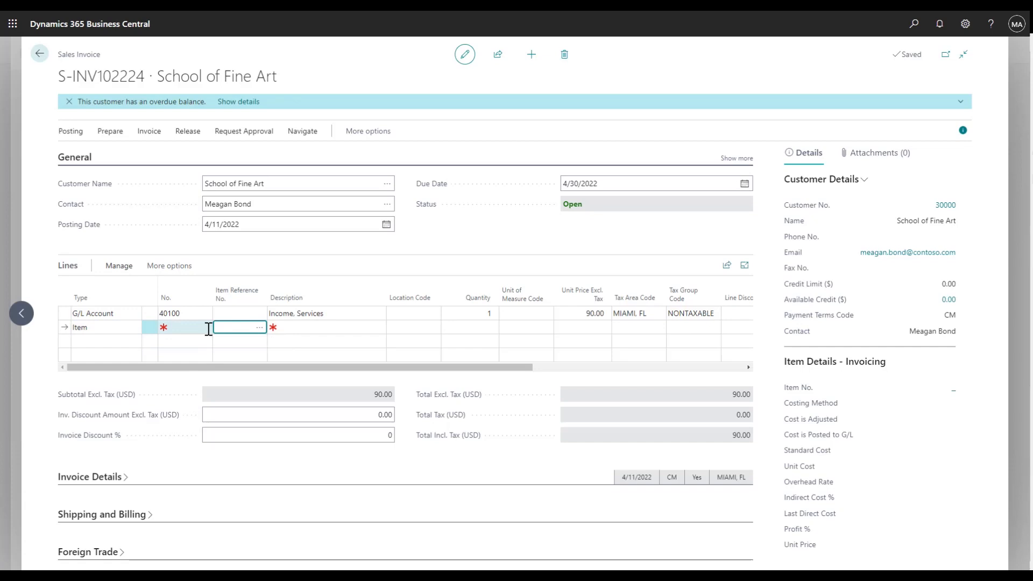
{"action": "left_click", "coordinate": [209, 329]}
{"action": "left_click", "coordinate": [205, 329]}
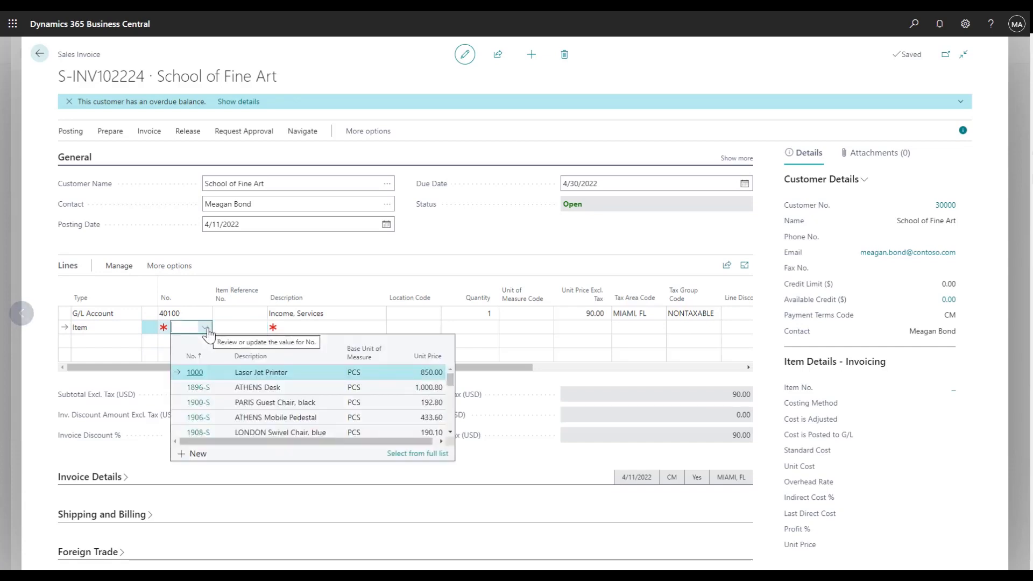
{"action": "left_click", "coordinate": [211, 386]}
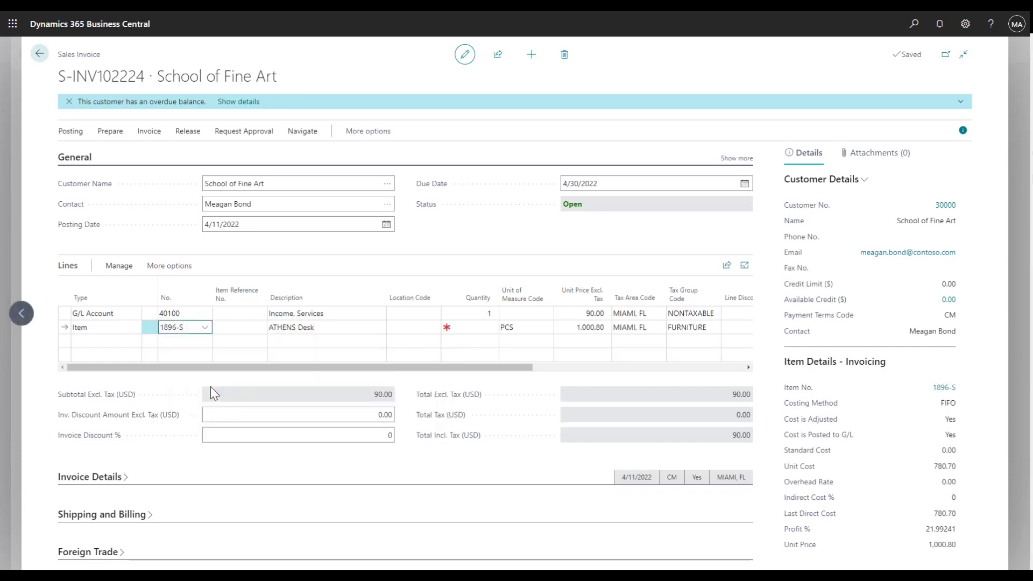
- Set the ATHENS Desk line's quantity to 1, keeping PCS as the unit of measure
{"action": "key", "text": "Return"}
{"action": "key", "text": "Return"}
{"action": "key", "text": "Return"}
{"action": "key", "text": "Return"}
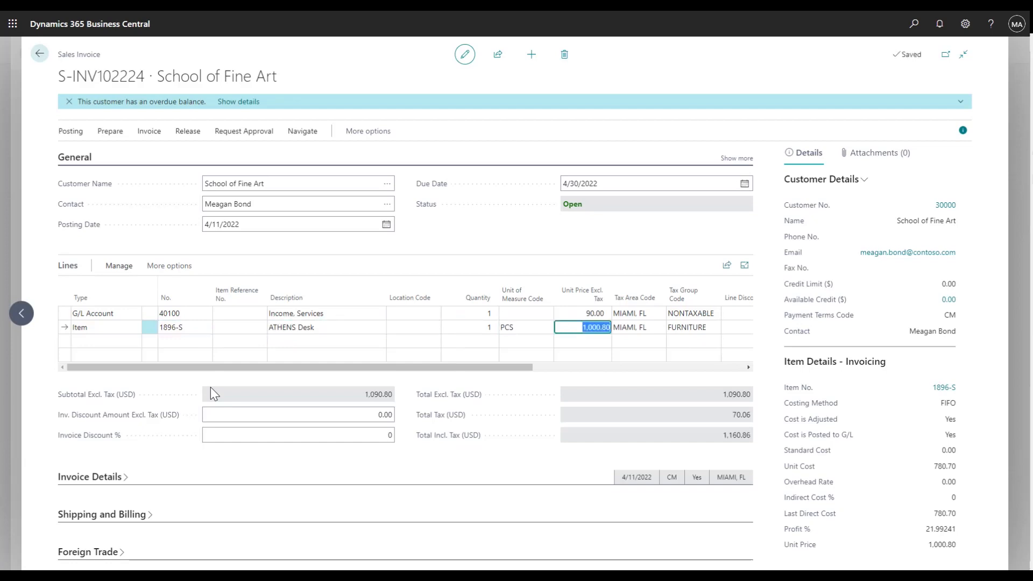